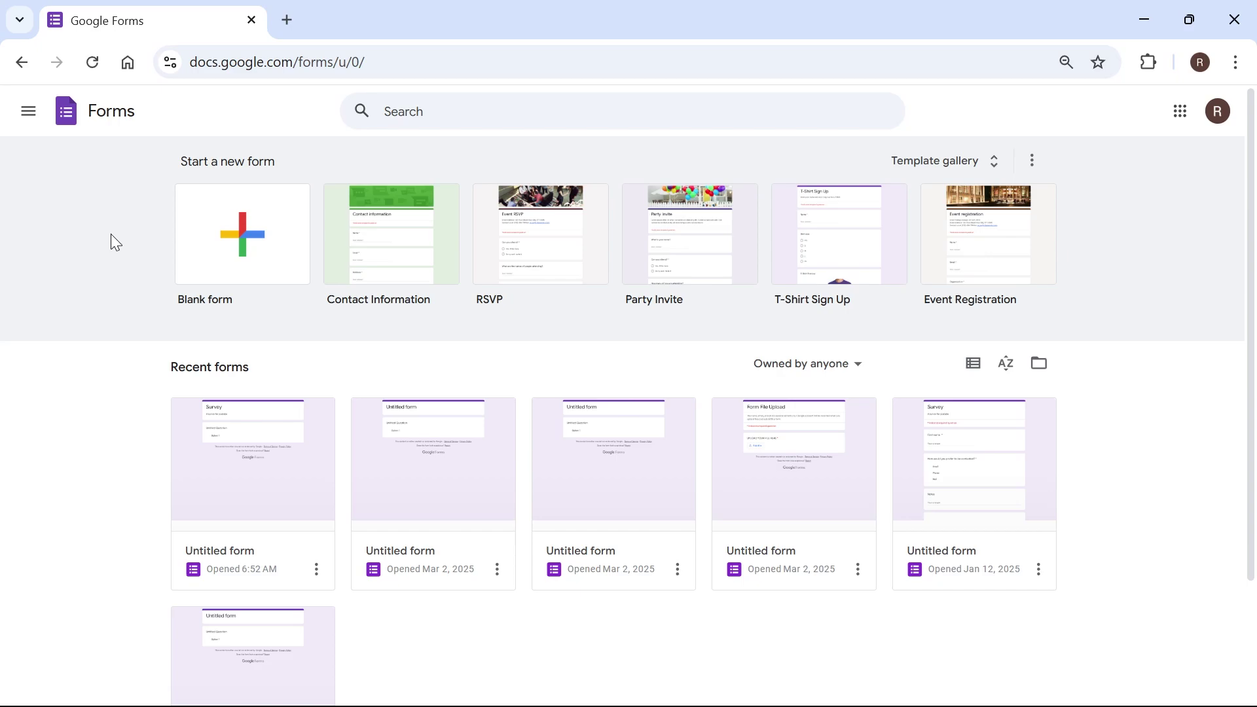
Step: Start a new blank Google Form and open its three-dot More menu
{"action": "left_click", "coordinate": [262, 225]}
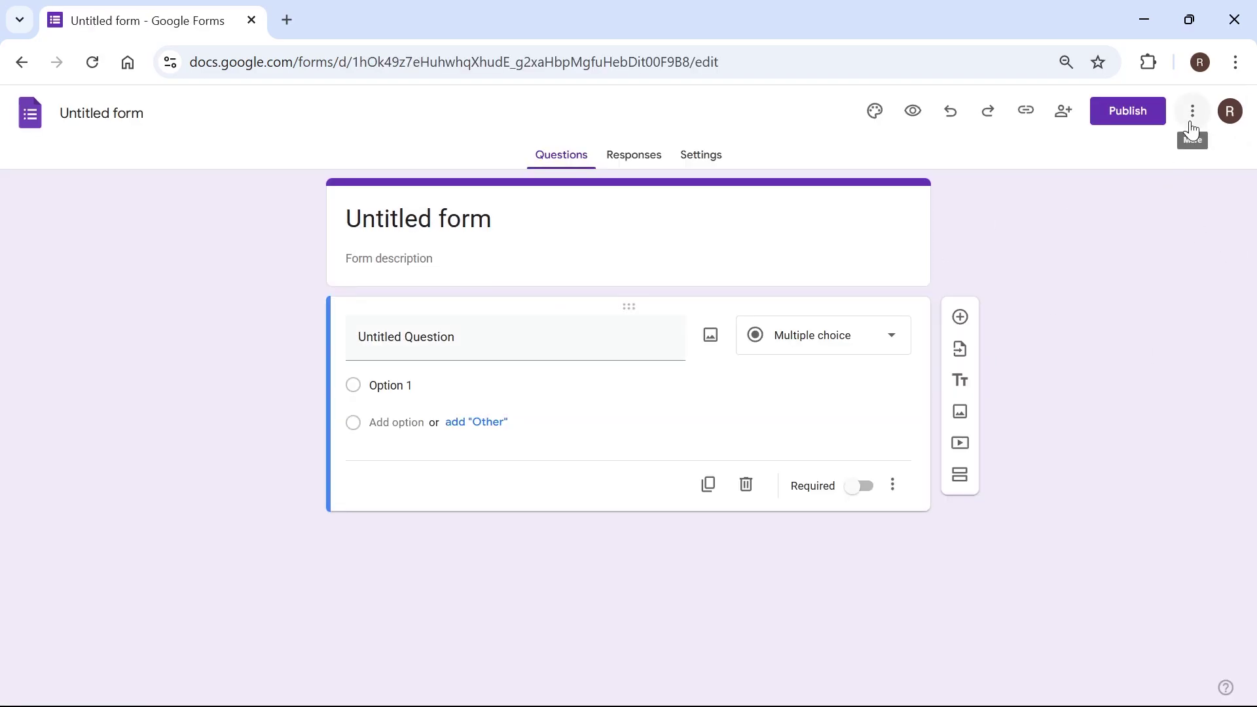
{"action": "left_click", "coordinate": [1193, 127]}
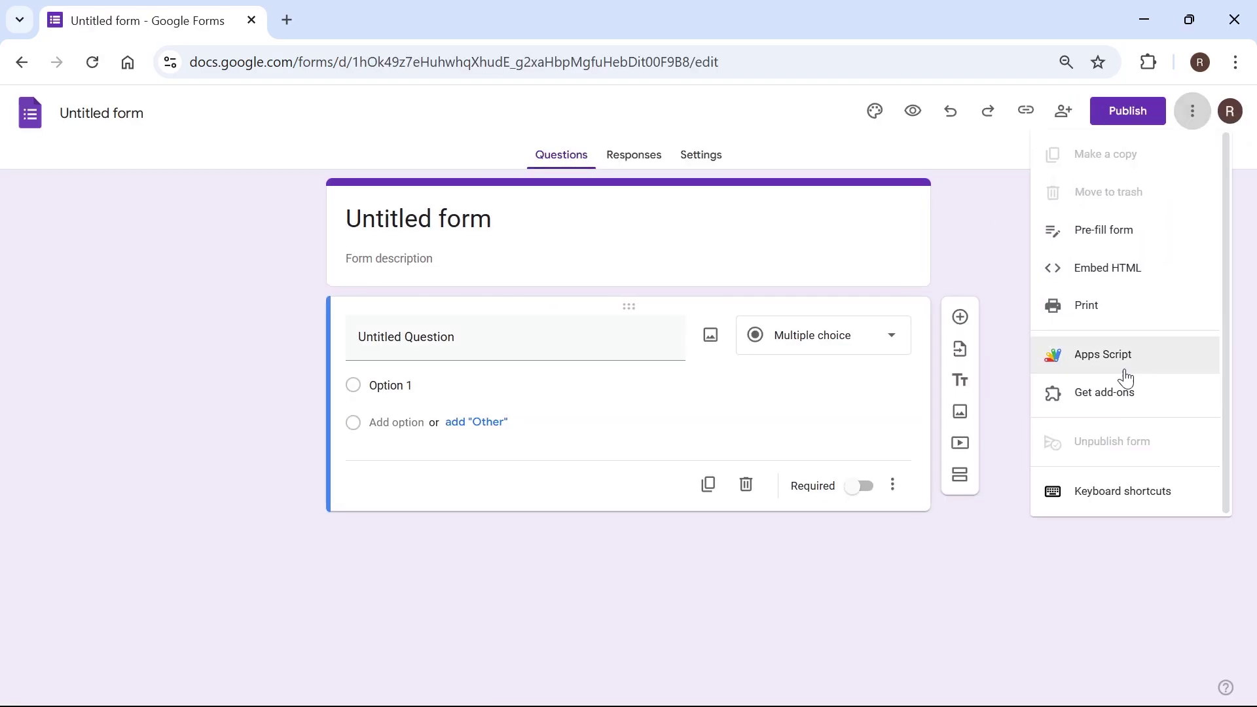
Step: Search the Marketplace for 'payment' and open the Payable Forms add-on page
{"action": "left_click", "coordinate": [1114, 399]}
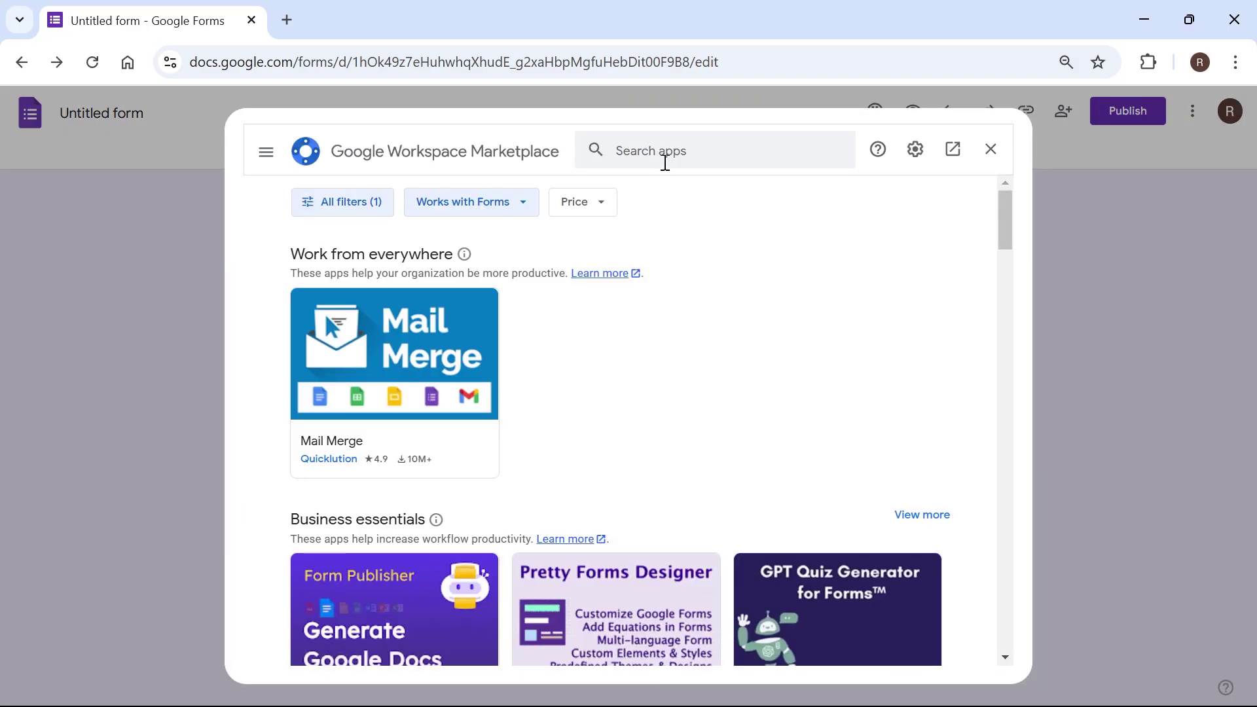
{"action": "type", "text": "payment"}
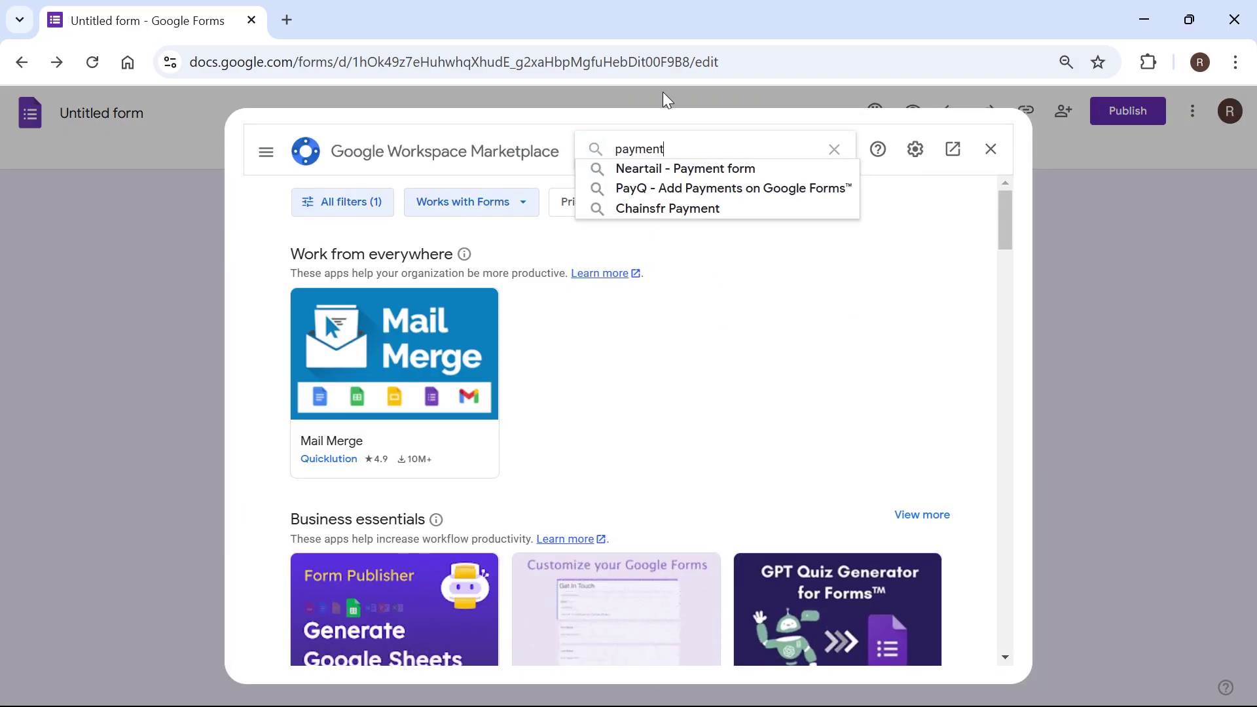
{"action": "key", "text": "Return"}
{"action": "scroll", "coordinate": [480, 351], "scroll_direction": "down", "scroll_amount": 4}
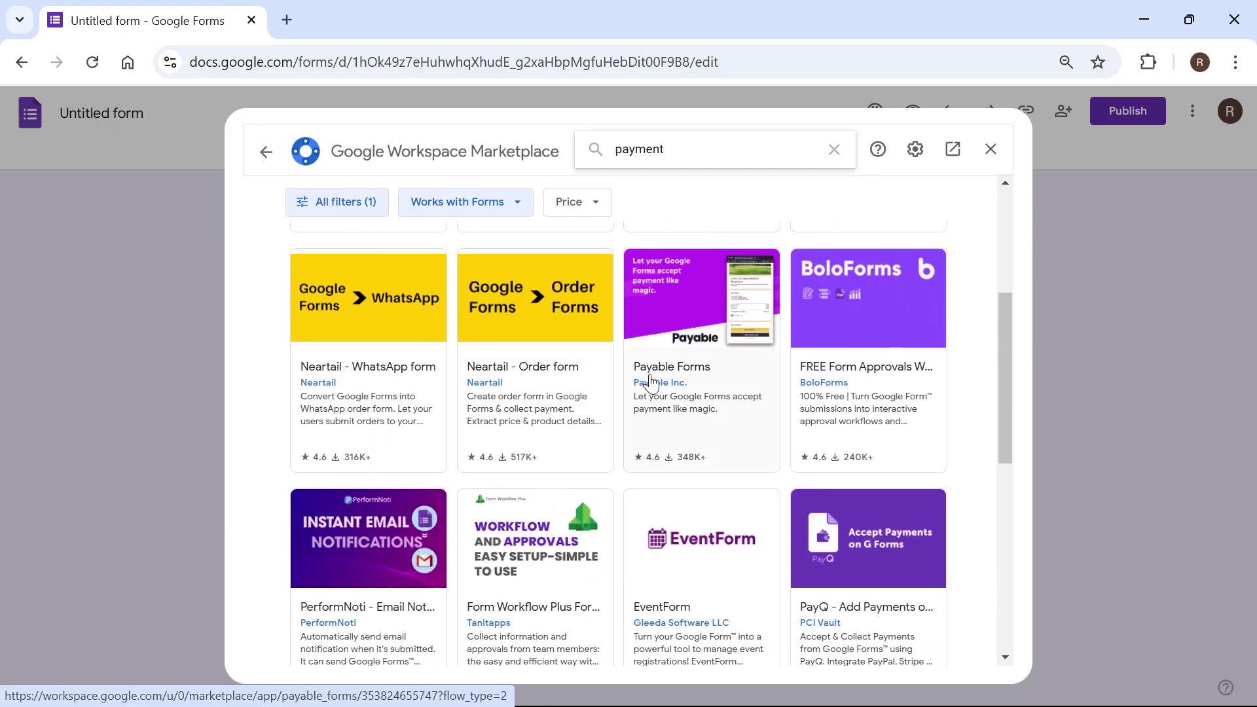
{"action": "left_click", "coordinate": [693, 413]}
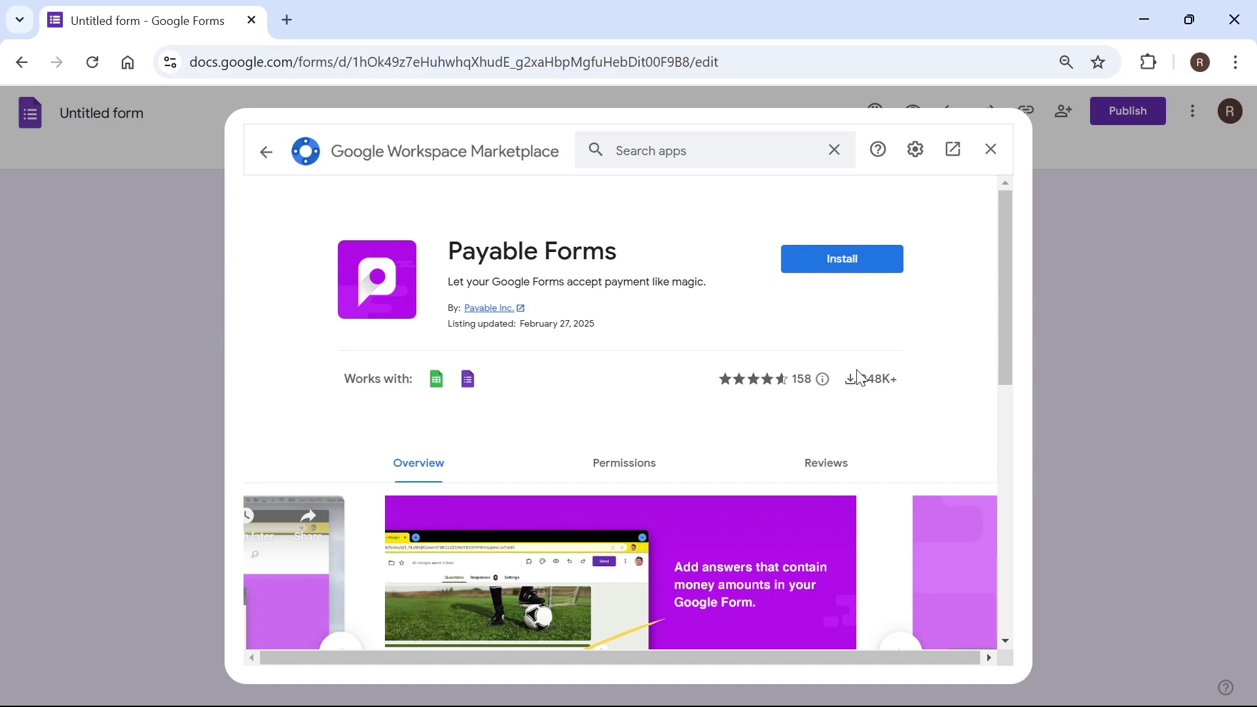
{"action": "left_click_drag", "start_coordinate": [861, 385], "coordinate": [896, 383]}
{"action": "left_click", "coordinate": [648, 373]}
Step: Install Payable Forms, signing in with the Google account and allowing Payable access
{"action": "left_click", "coordinate": [843, 248]}
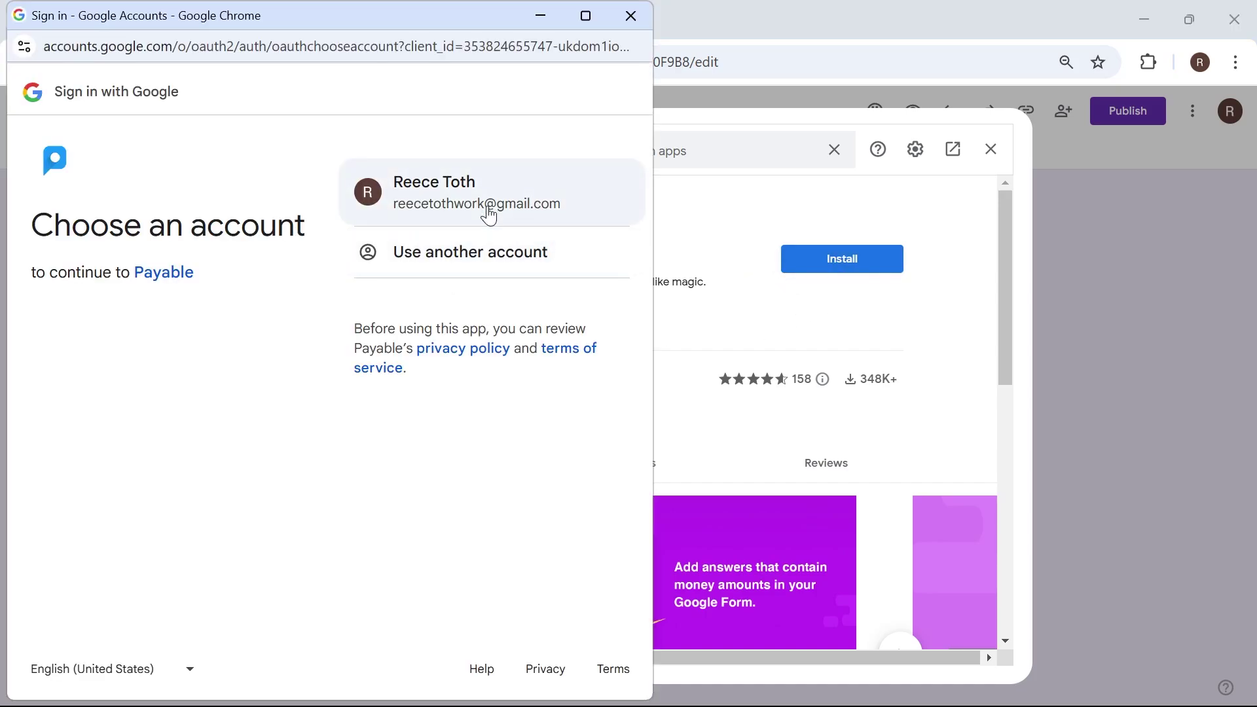
{"action": "left_click", "coordinate": [484, 207]}
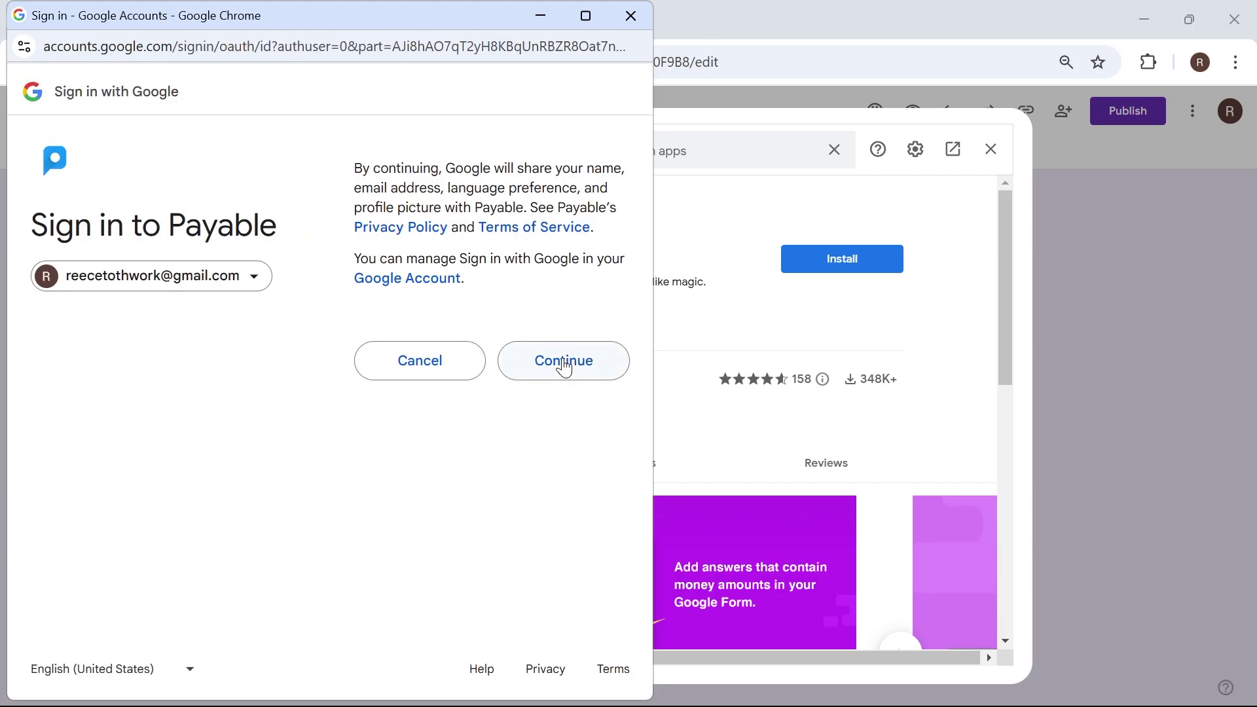
{"action": "left_click", "coordinate": [565, 369]}
{"action": "scroll", "coordinate": [469, 342], "scroll_direction": "down", "scroll_amount": 6}
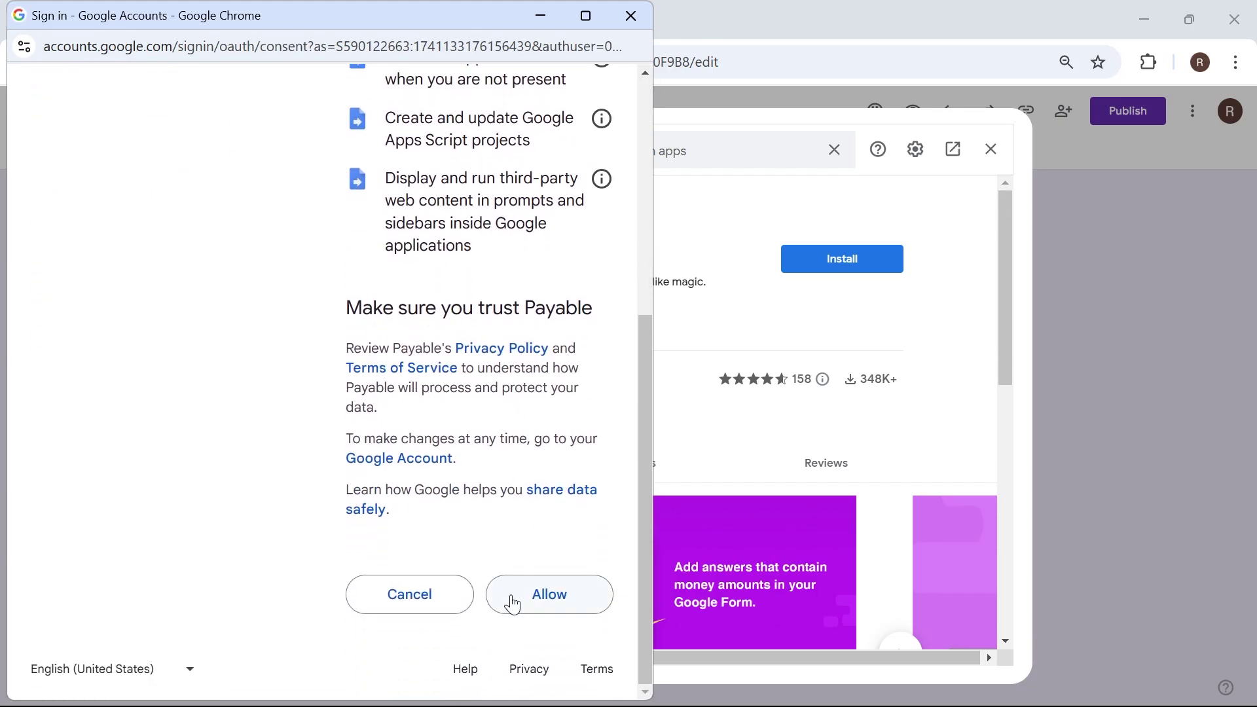
{"action": "left_click", "coordinate": [537, 610]}
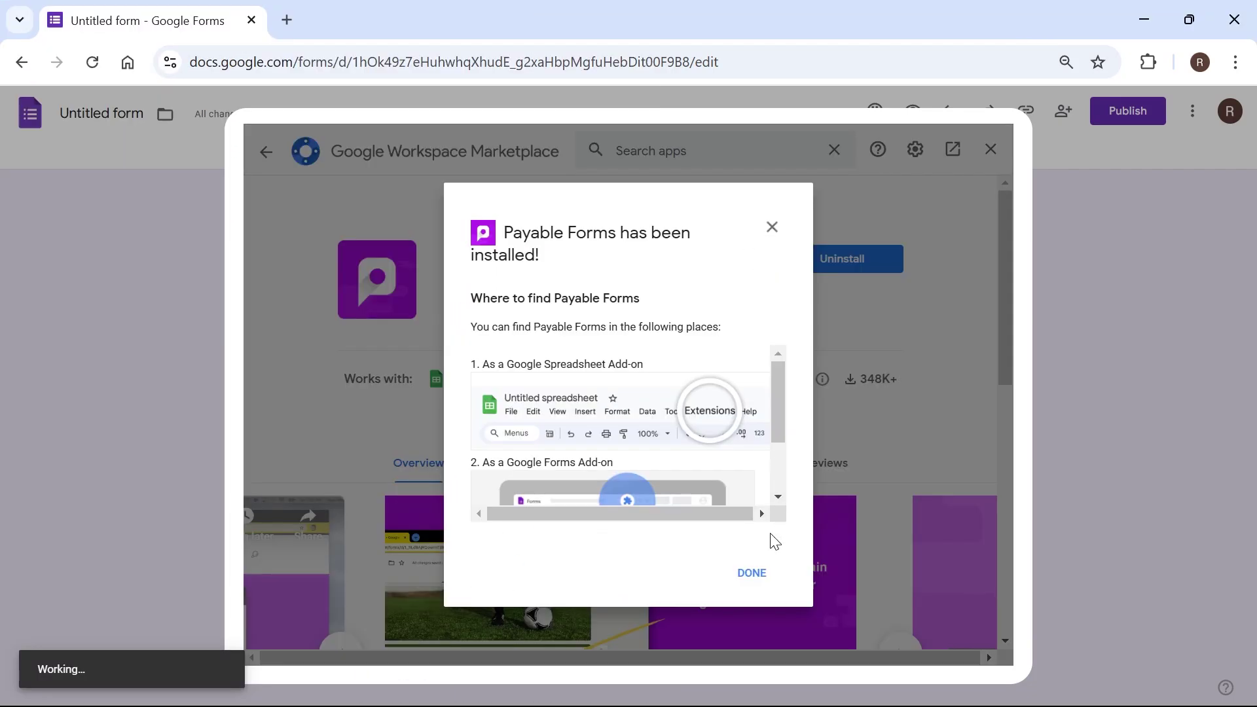
Step: Set Payable's home country to United Kingdom (GB) and currency to US Dollars (USD)
{"action": "left_click", "coordinate": [752, 573]}
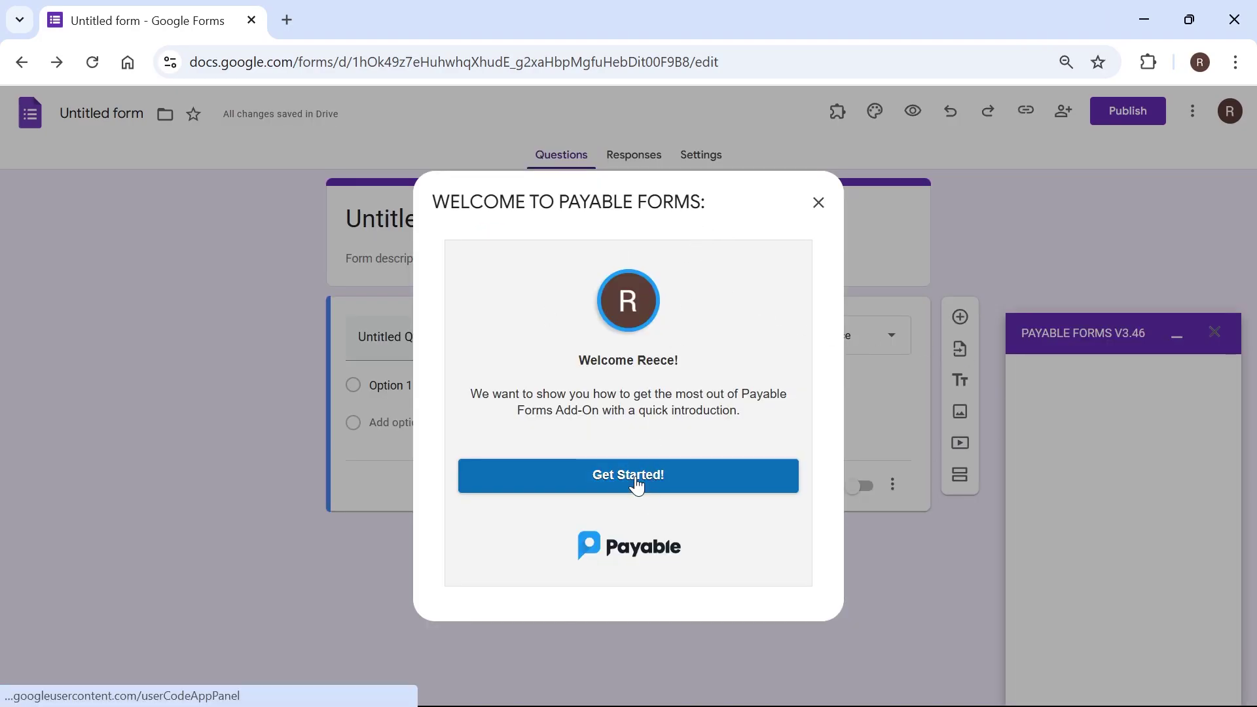
{"action": "left_click", "coordinate": [642, 483]}
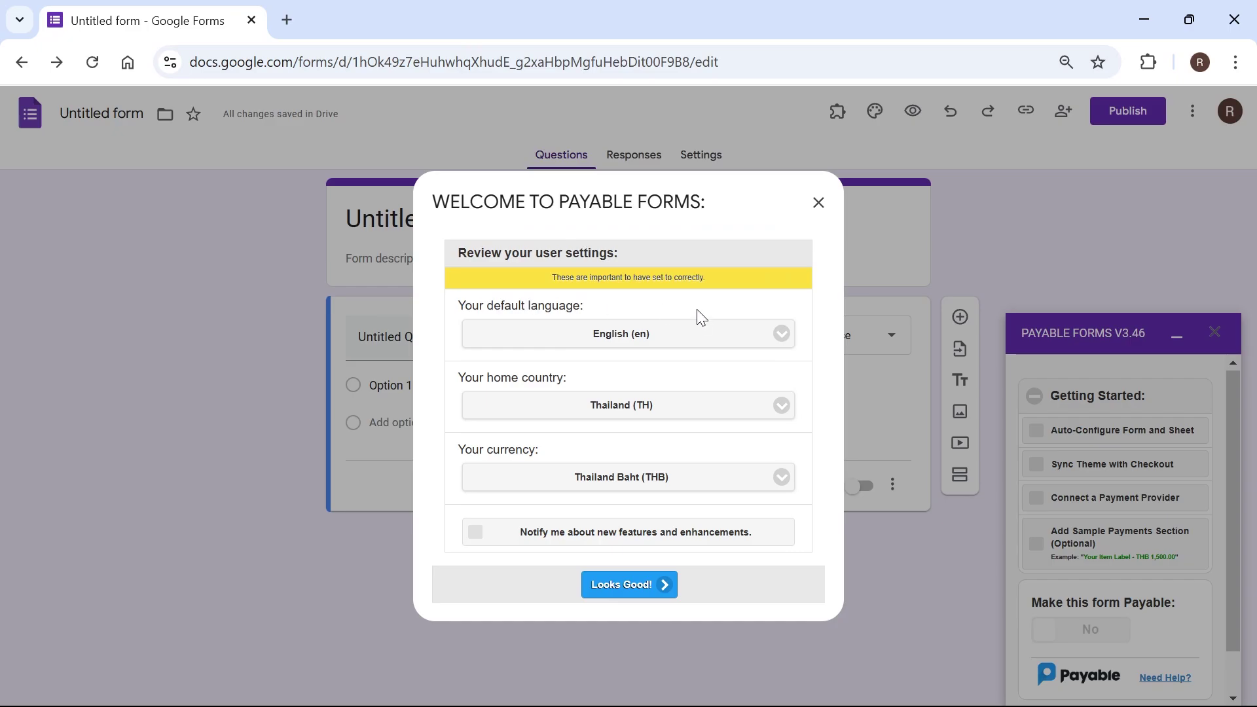
{"action": "left_click", "coordinate": [619, 409]}
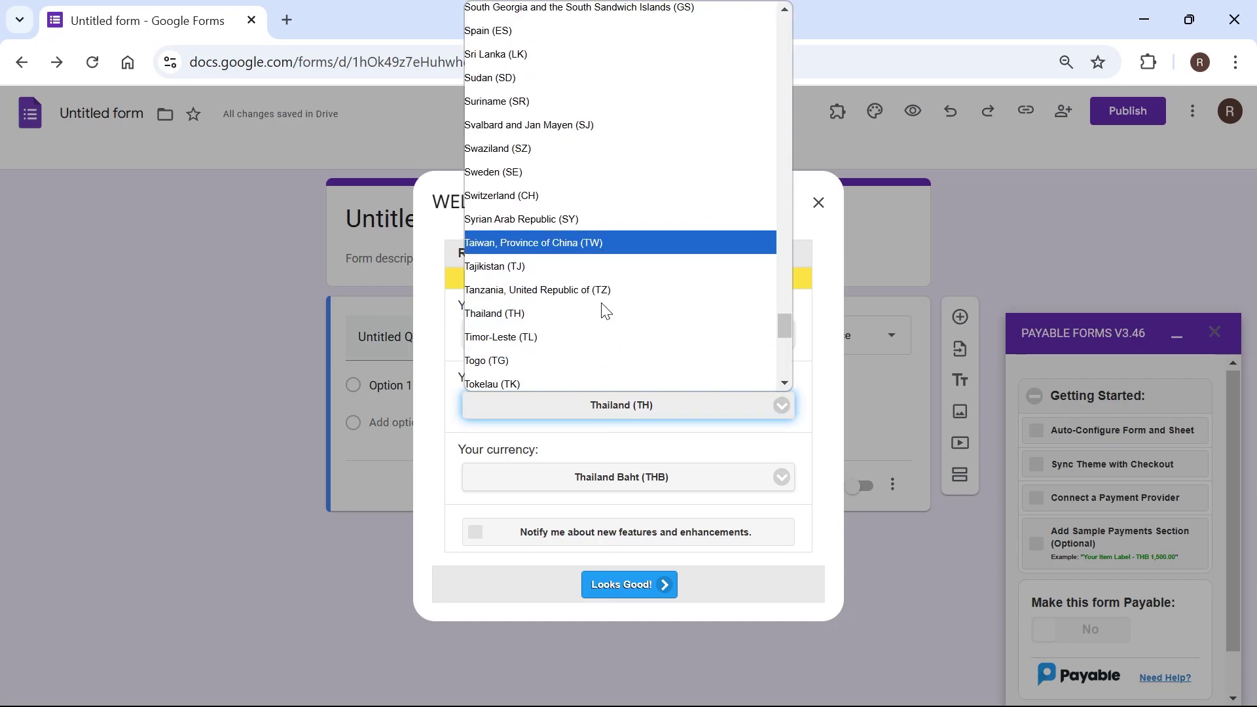
{"action": "scroll", "coordinate": [600, 309], "scroll_direction": "down", "scroll_amount": 3}
{"action": "scroll", "coordinate": [584, 272], "scroll_direction": "down", "scroll_amount": 6}
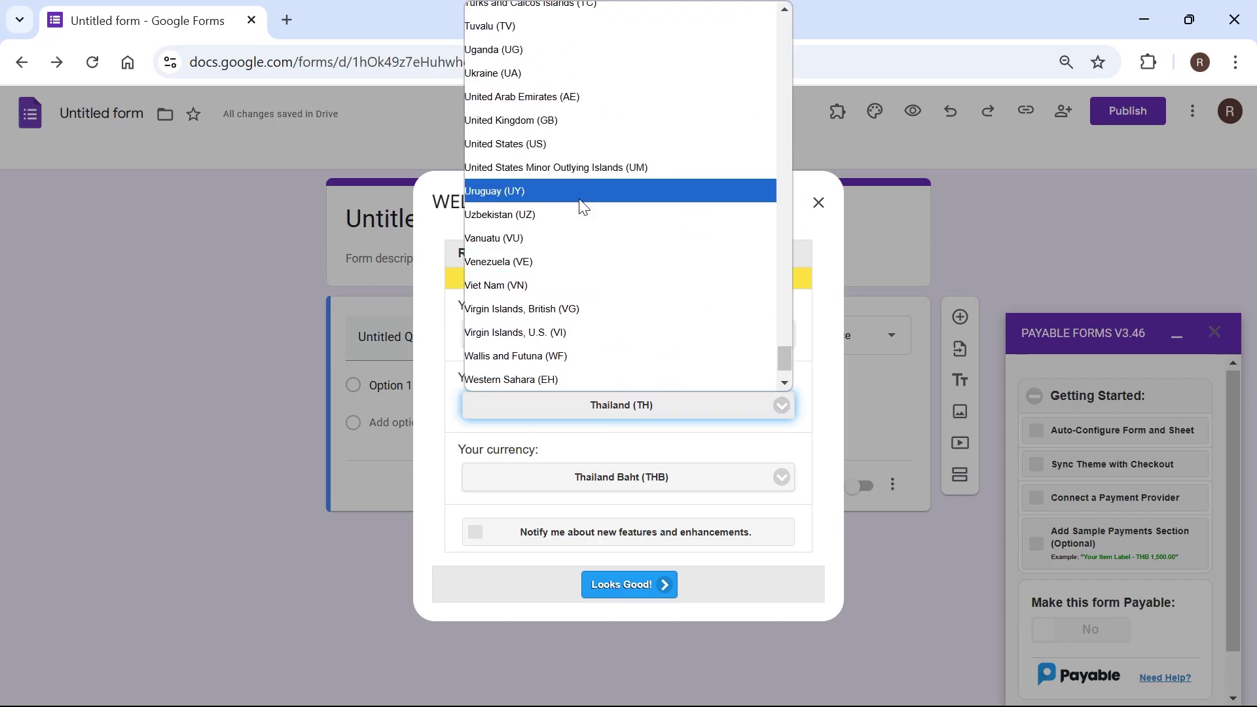
{"action": "left_click", "coordinate": [581, 120]}
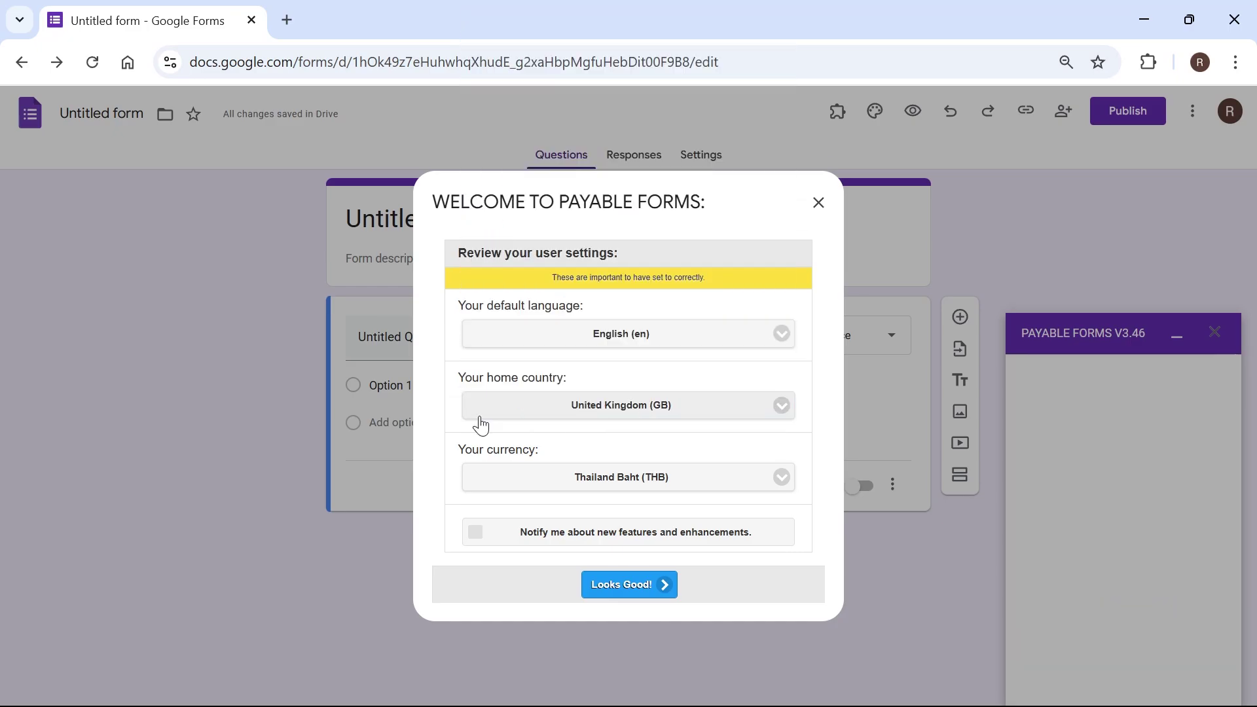
{"action": "left_click", "coordinate": [545, 483]}
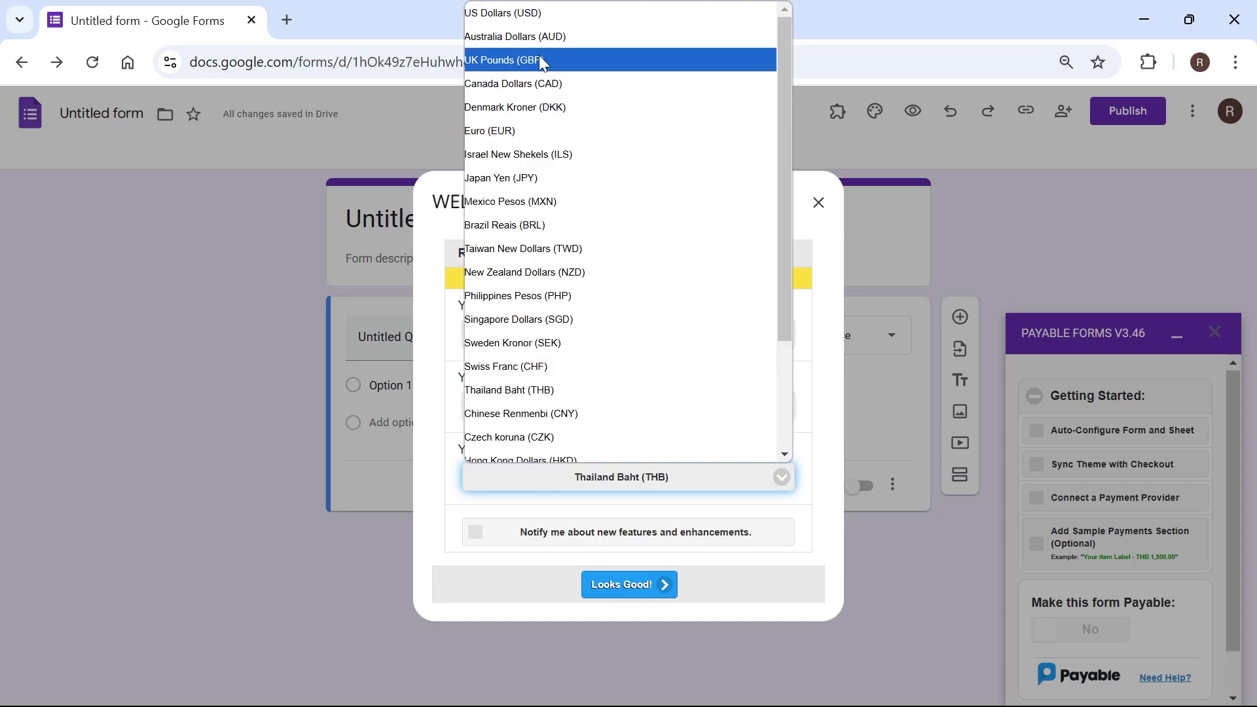
{"action": "left_click", "coordinate": [526, 15]}
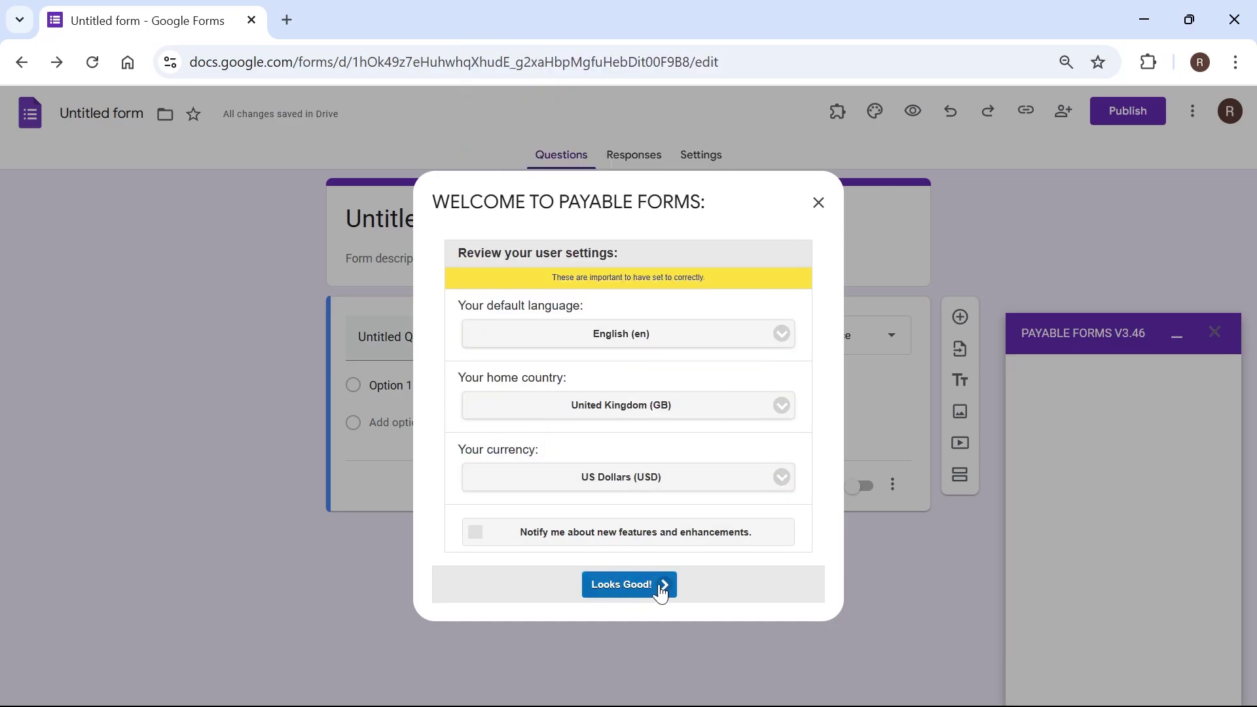
{"action": "left_click", "coordinate": [622, 585]}
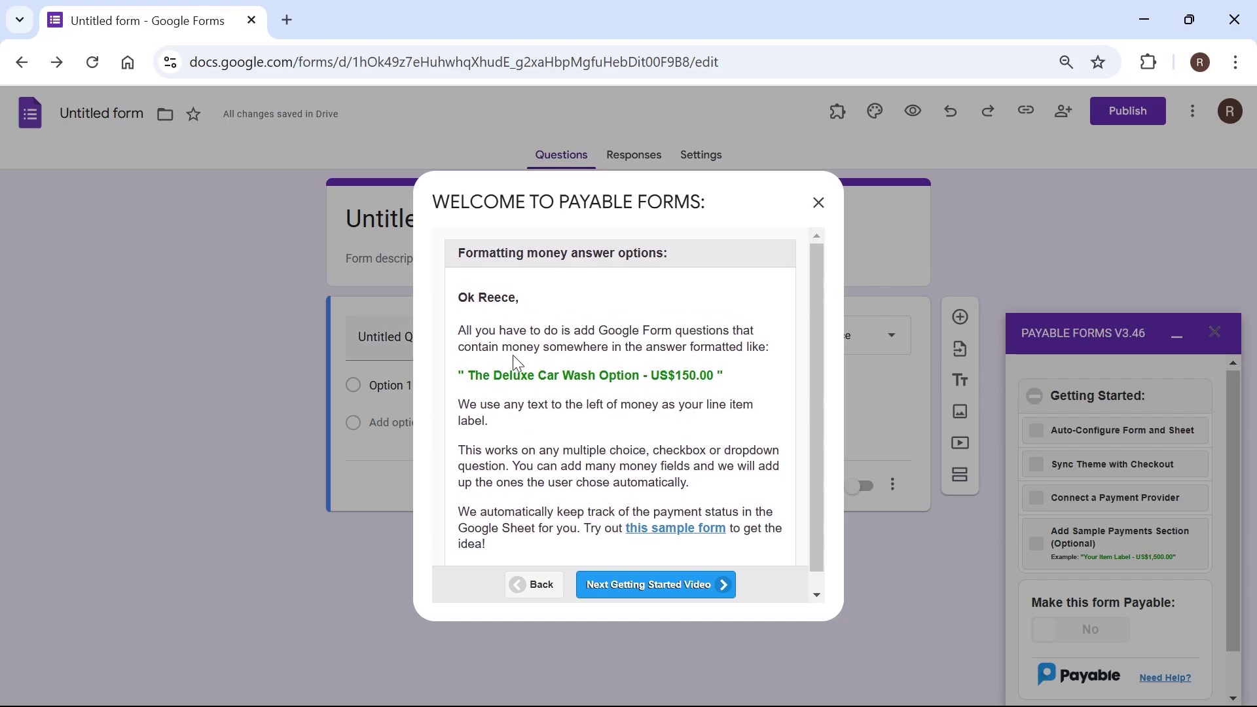
Step: Read through the welcome guide's sample pages and close it
{"action": "left_click_drag", "start_coordinate": [467, 377], "coordinate": [724, 375]}
{"action": "left_click", "coordinate": [674, 370]}
{"action": "left_click_drag", "start_coordinate": [471, 378], "coordinate": [717, 378]}
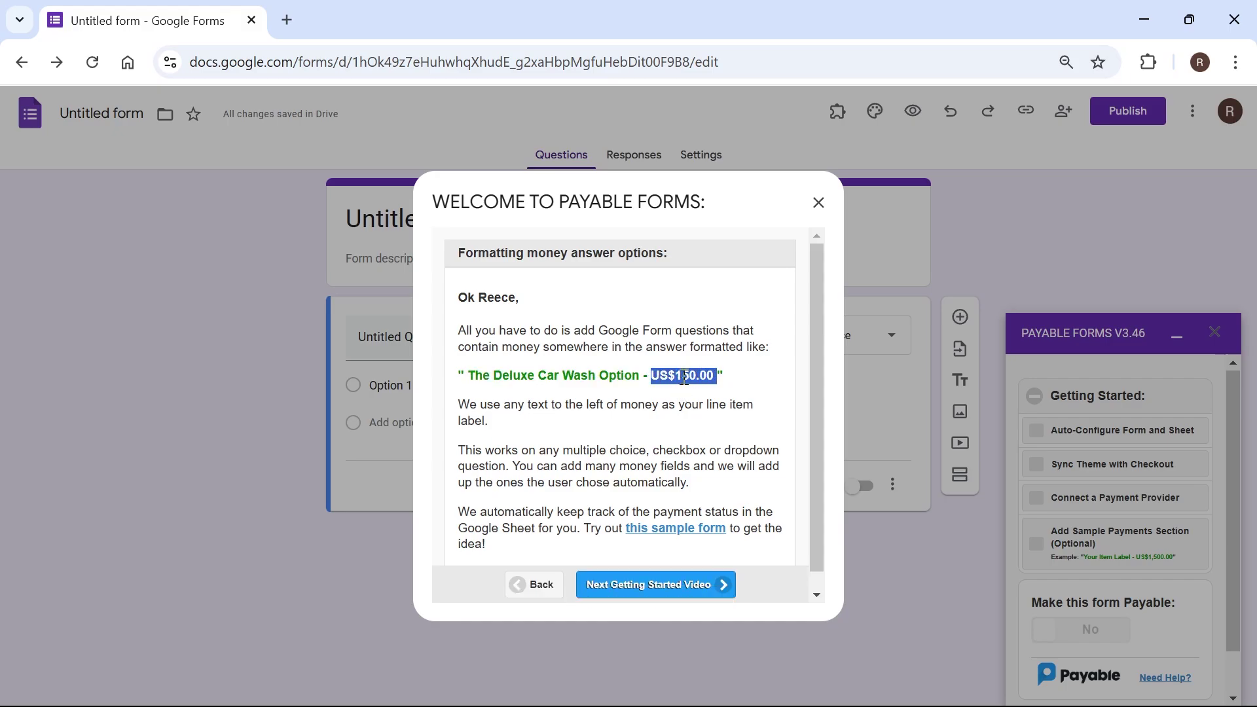
{"action": "left_click", "coordinate": [683, 378]}
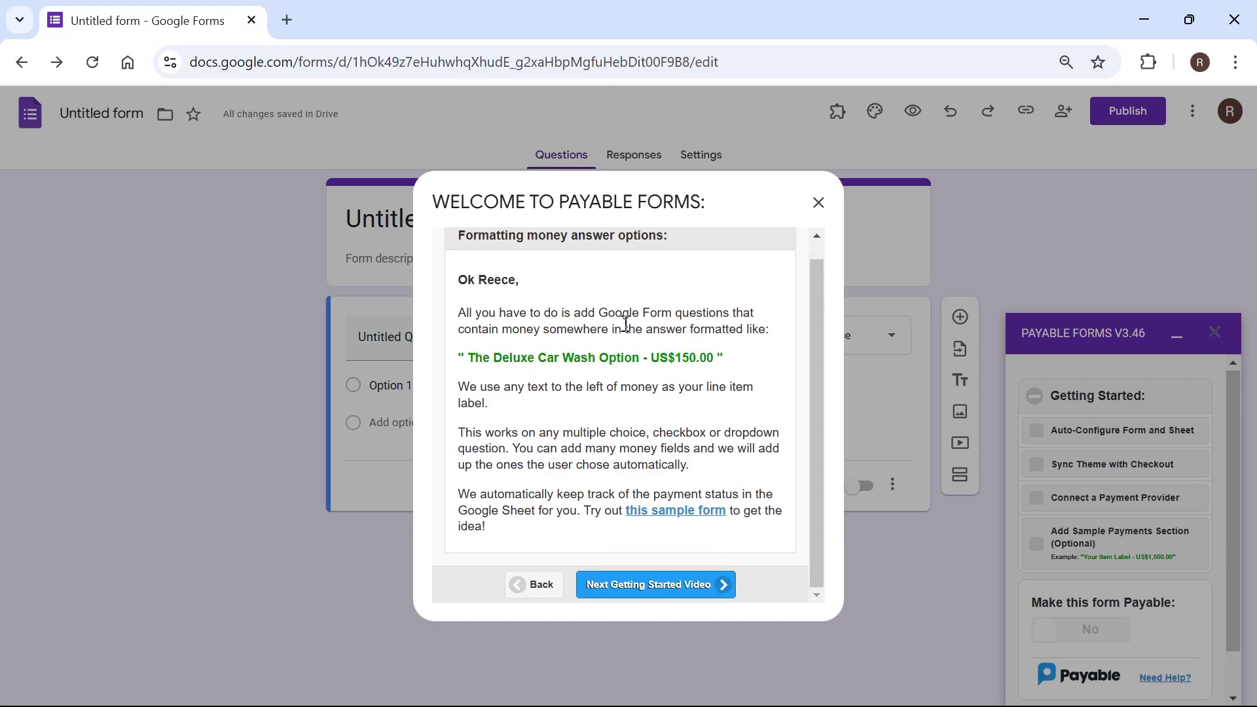
{"action": "left_click", "coordinate": [642, 584]}
{"action": "left_click", "coordinate": [642, 586]}
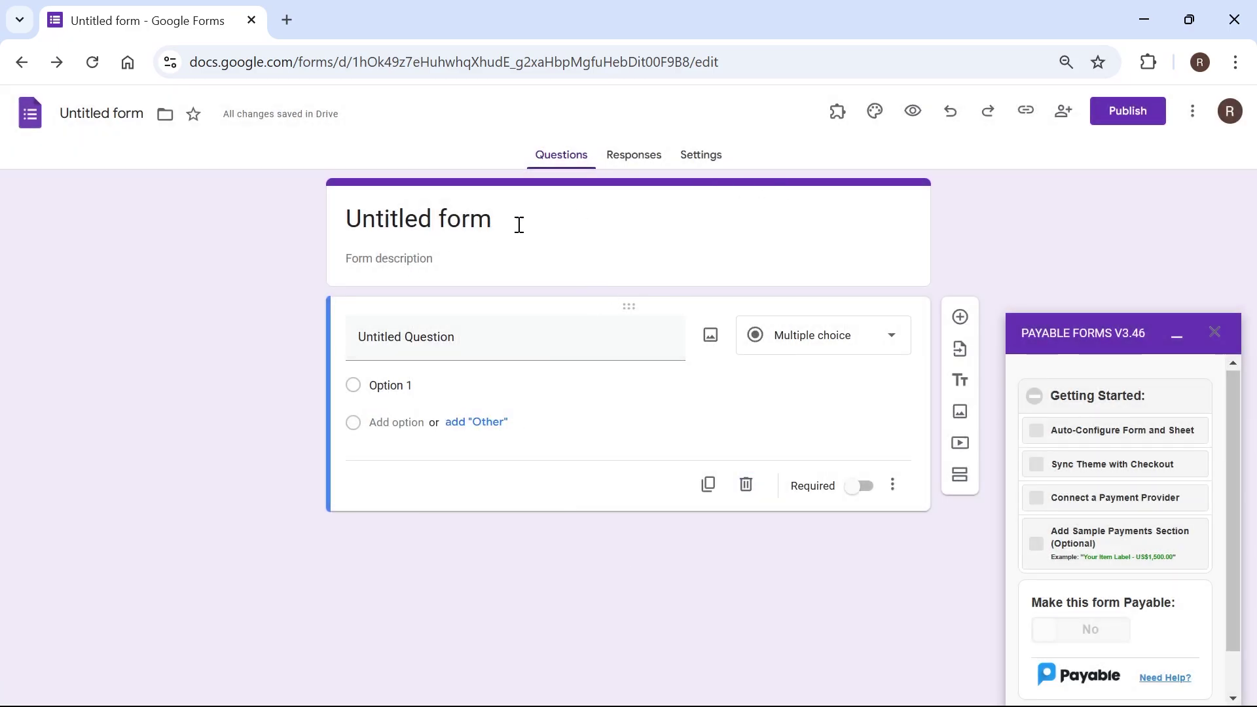
Step: Title the form 'Payable Link' and its question 'Select your payment amount'
{"action": "left_click", "coordinate": [480, 230]}
{"action": "type", "text": "Payable Link"}
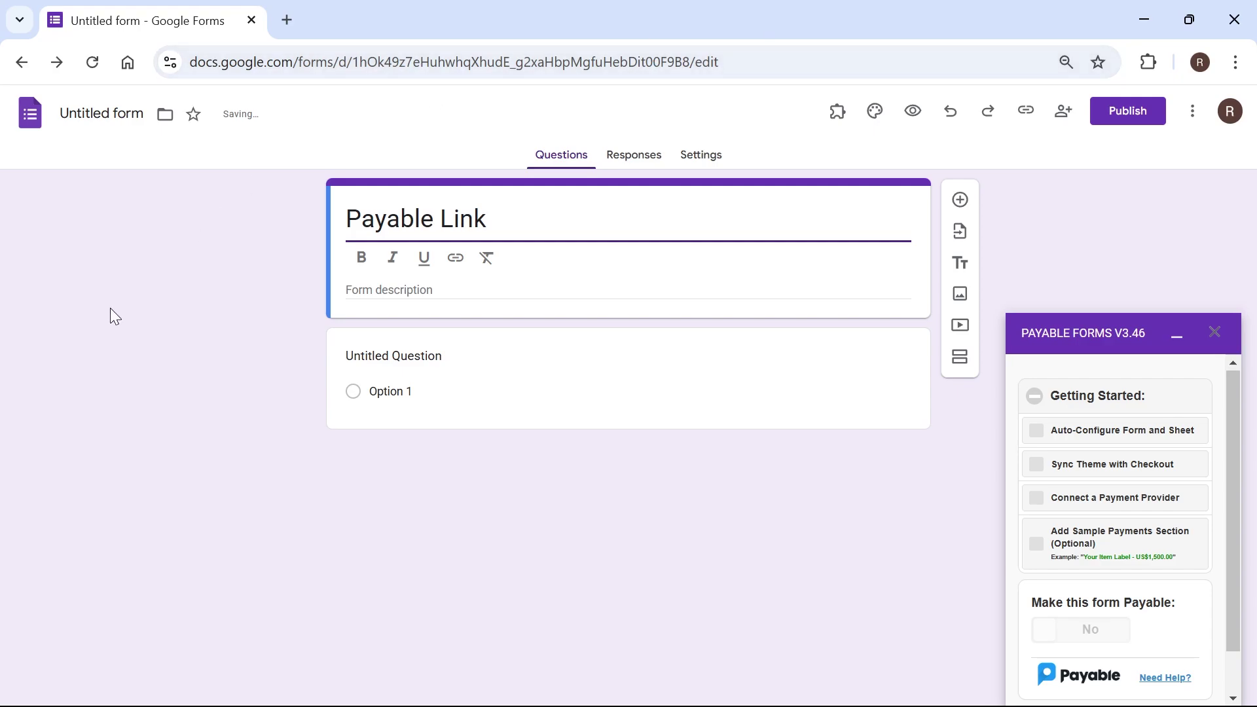
{"action": "left_click", "coordinate": [794, 352]}
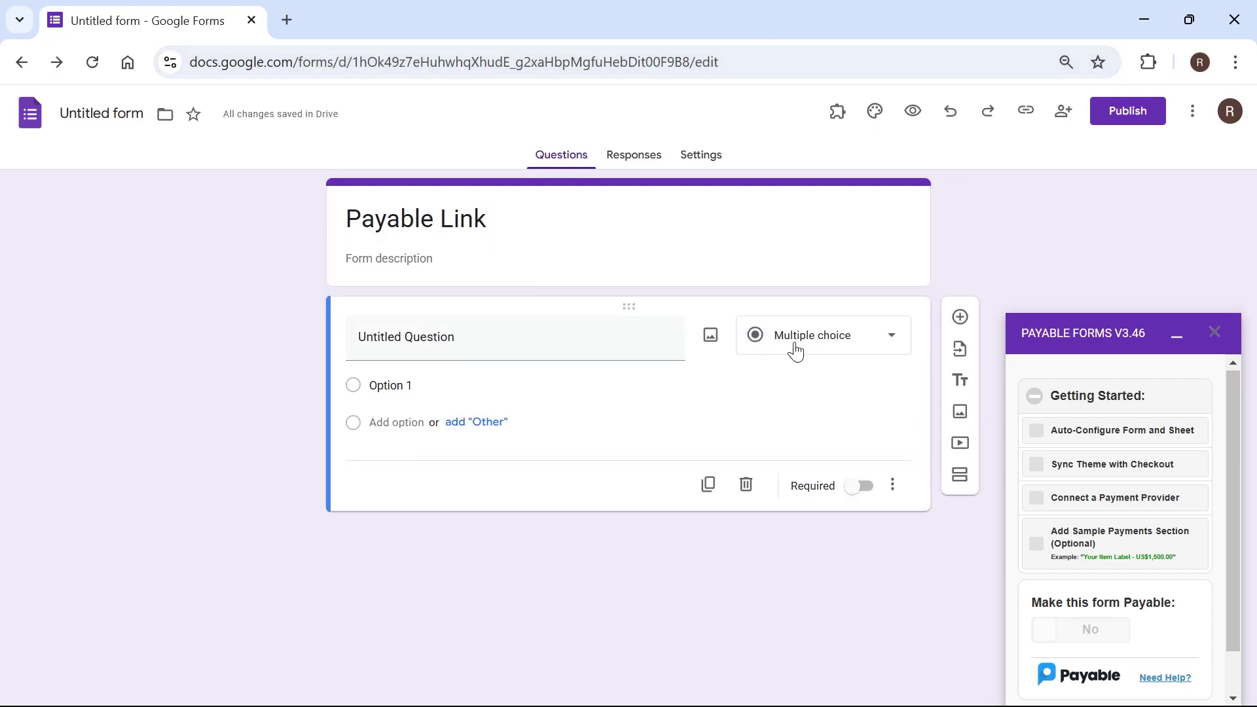
{"action": "left_click", "coordinate": [814, 333]}
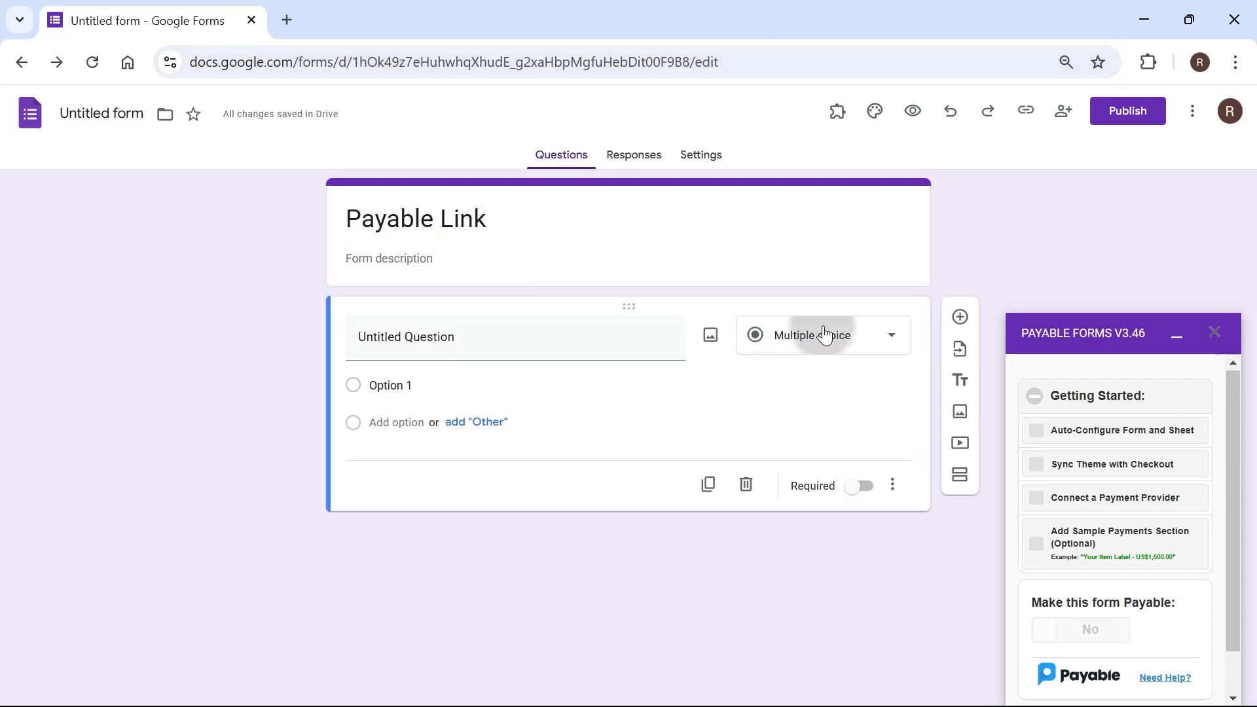
{"action": "left_click", "coordinate": [124, 320]}
{"action": "left_click", "coordinate": [412, 332]}
{"action": "type", "text": "Select your pay"}
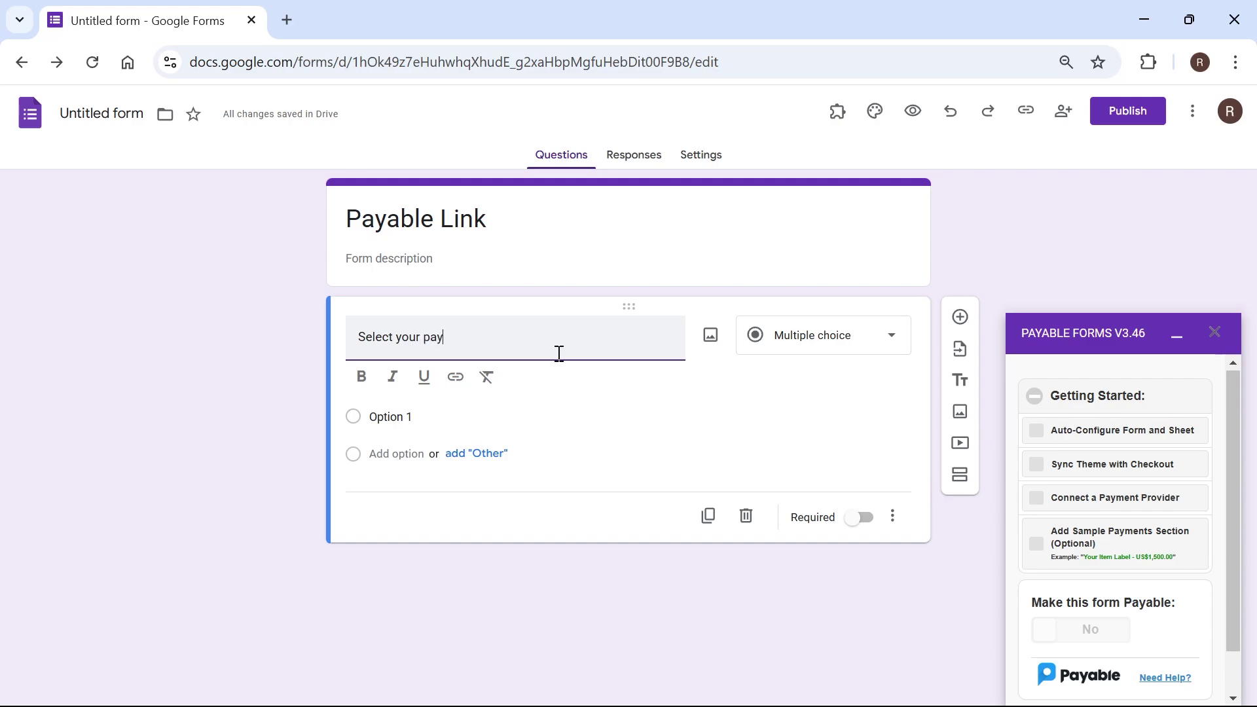
{"action": "type", "text": "ment amount"}
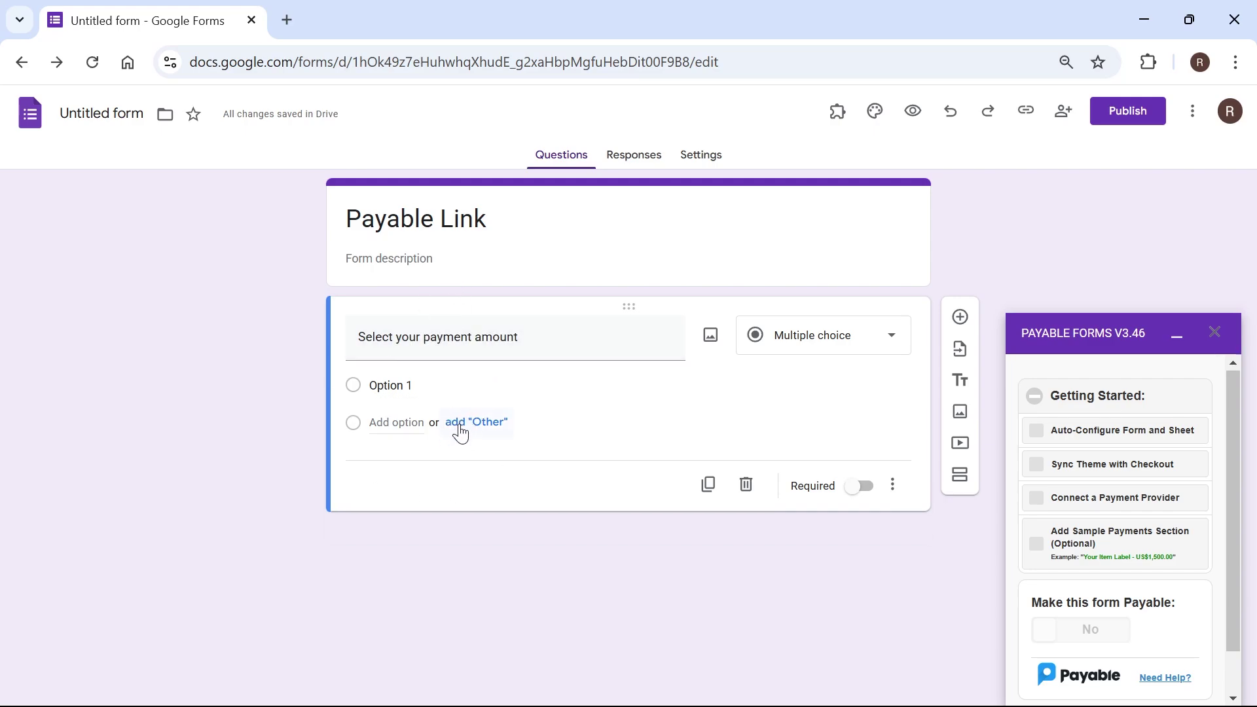
Step: Enter the answer options 'T shirt - $50' and 'Jeans - $70'
{"action": "left_click", "coordinate": [476, 423]}
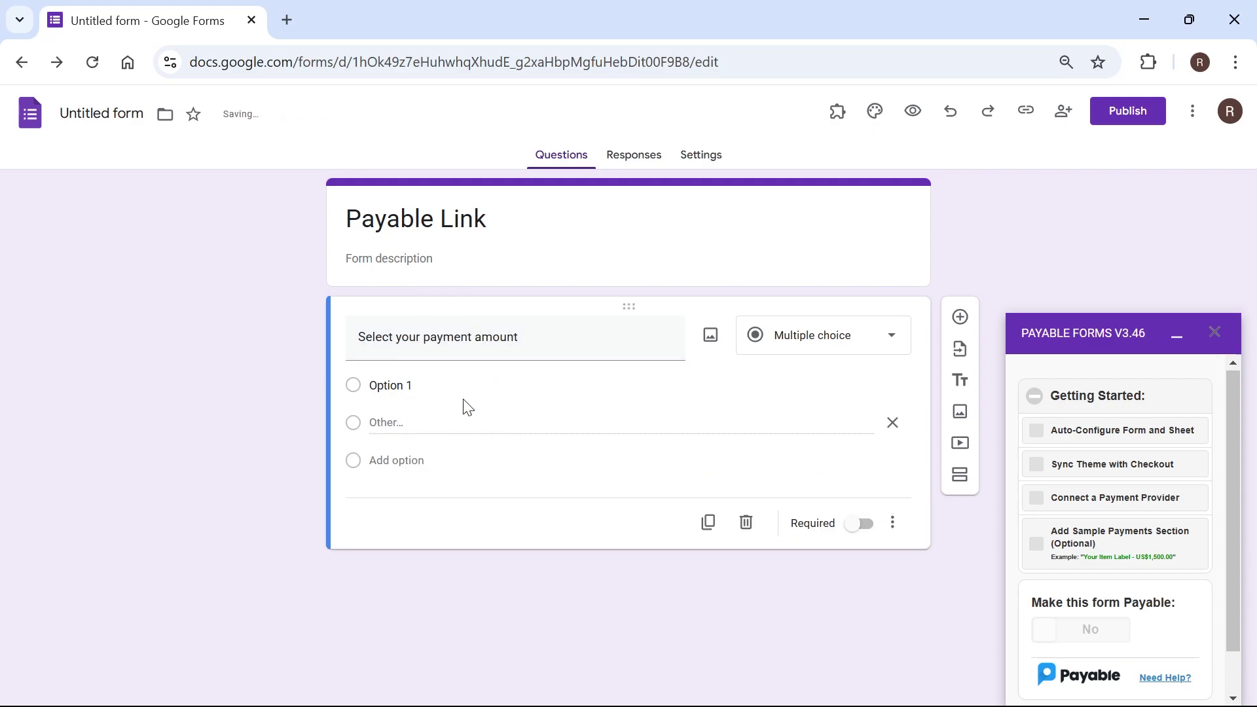
{"action": "left_click", "coordinate": [373, 390]}
{"action": "type", "text": "T shirt -"}
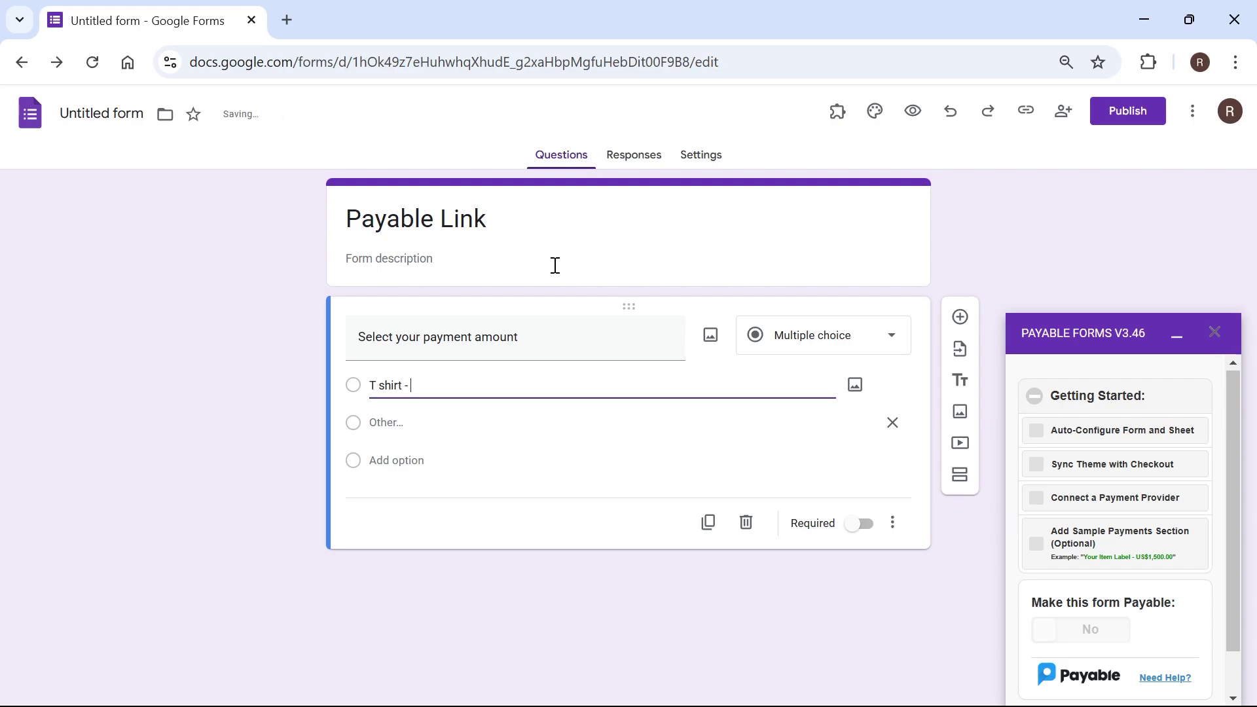
{"action": "type", "text": " $50"}
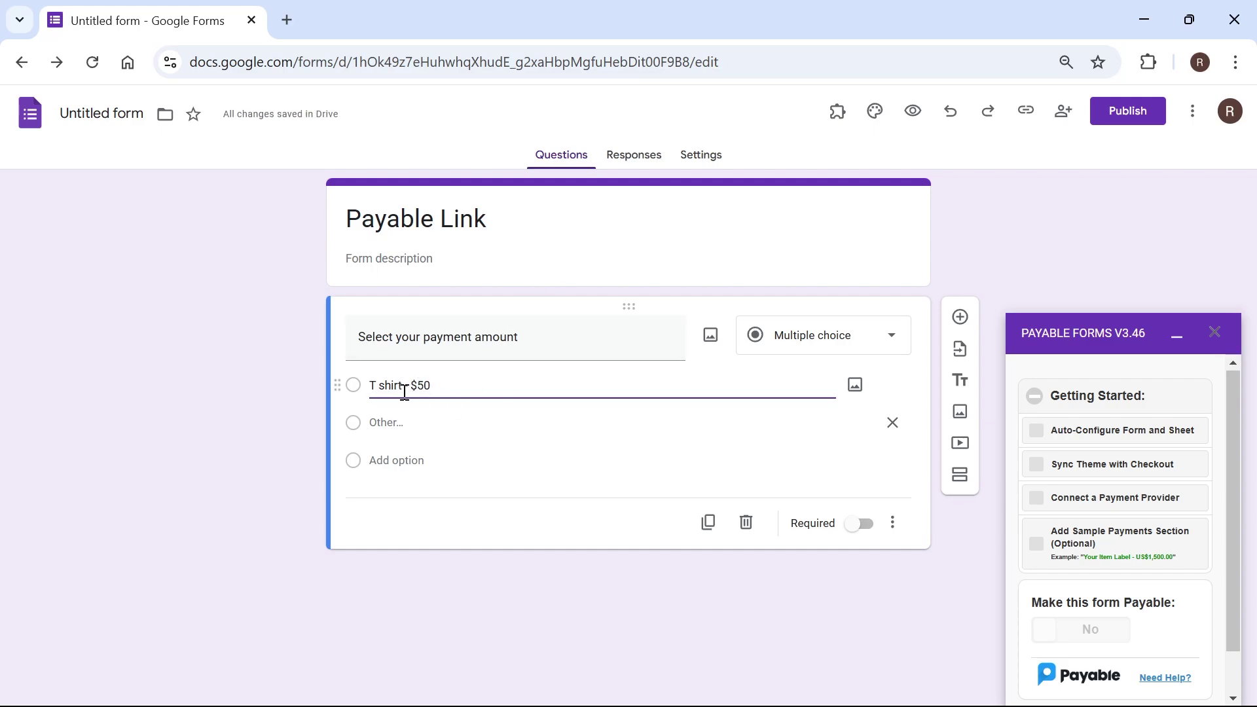
{"action": "key", "text": "Return"}
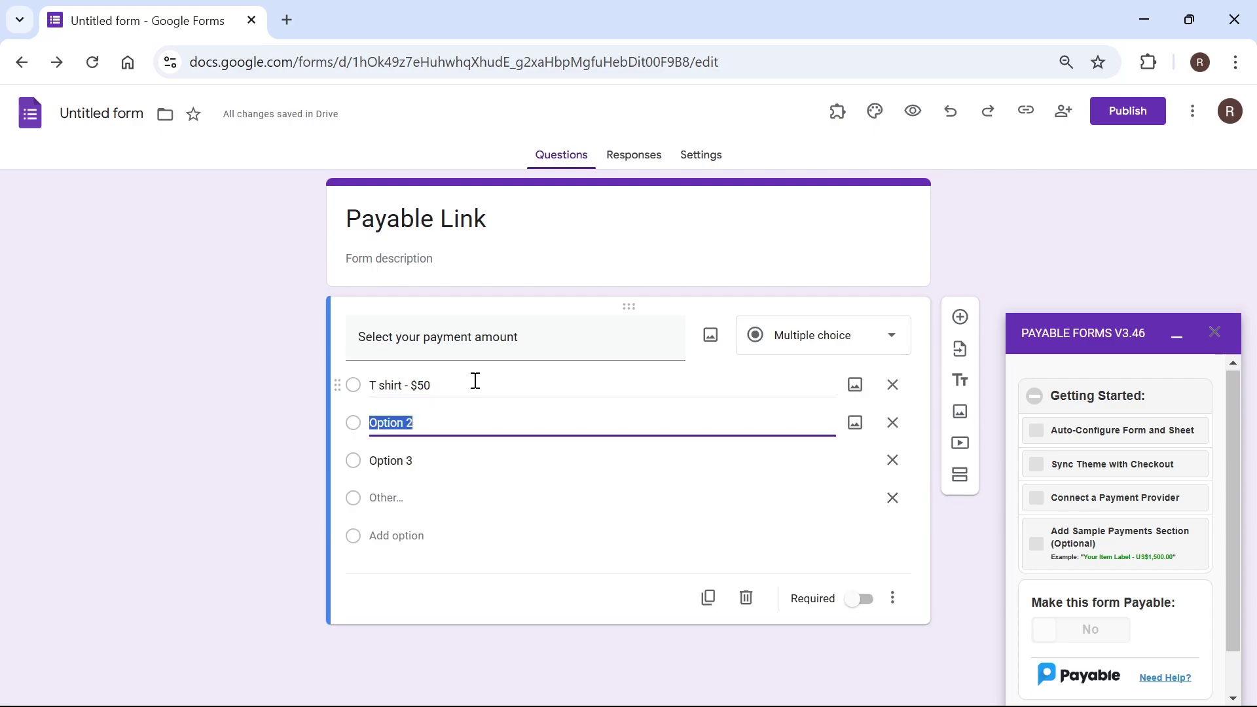
{"action": "type", "text": "Jeans - $70"}
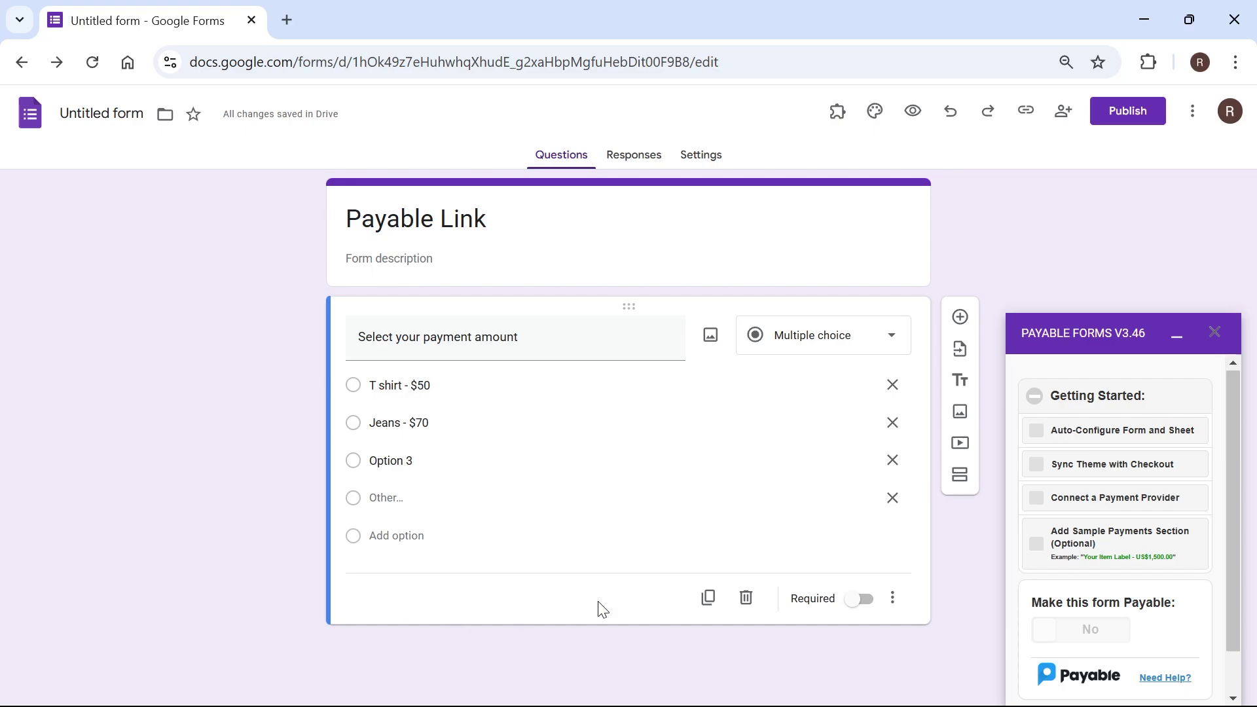
Step: Auto-configure the form and sheet, then open the linked response spreadsheet
{"action": "left_click", "coordinate": [1040, 438]}
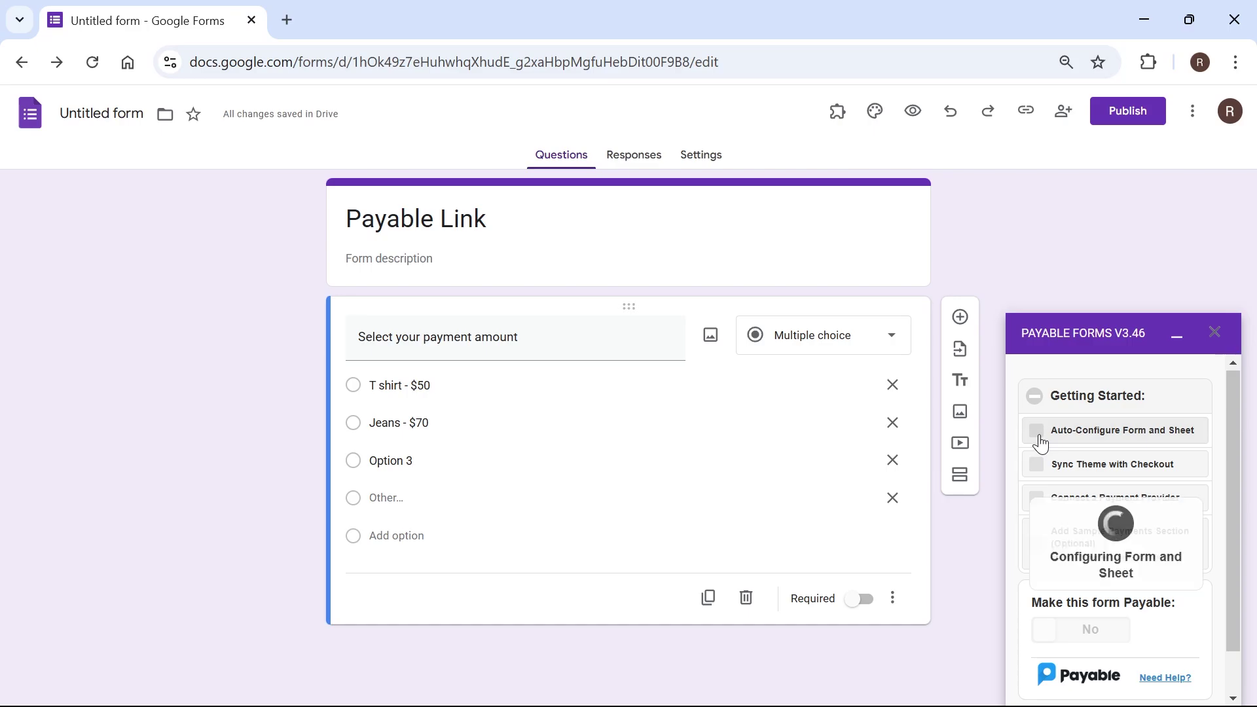
{"action": "scroll", "coordinate": [648, 393], "scroll_direction": "down", "scroll_amount": 3}
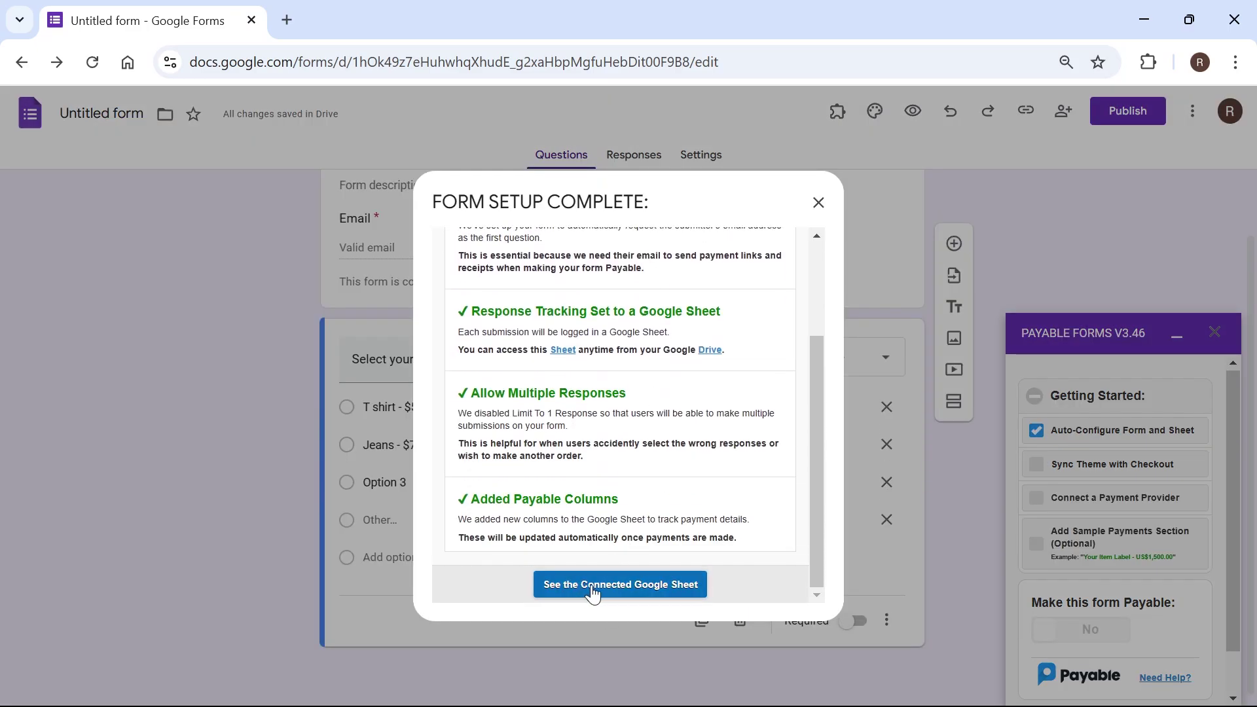
{"action": "left_click", "coordinate": [593, 592]}
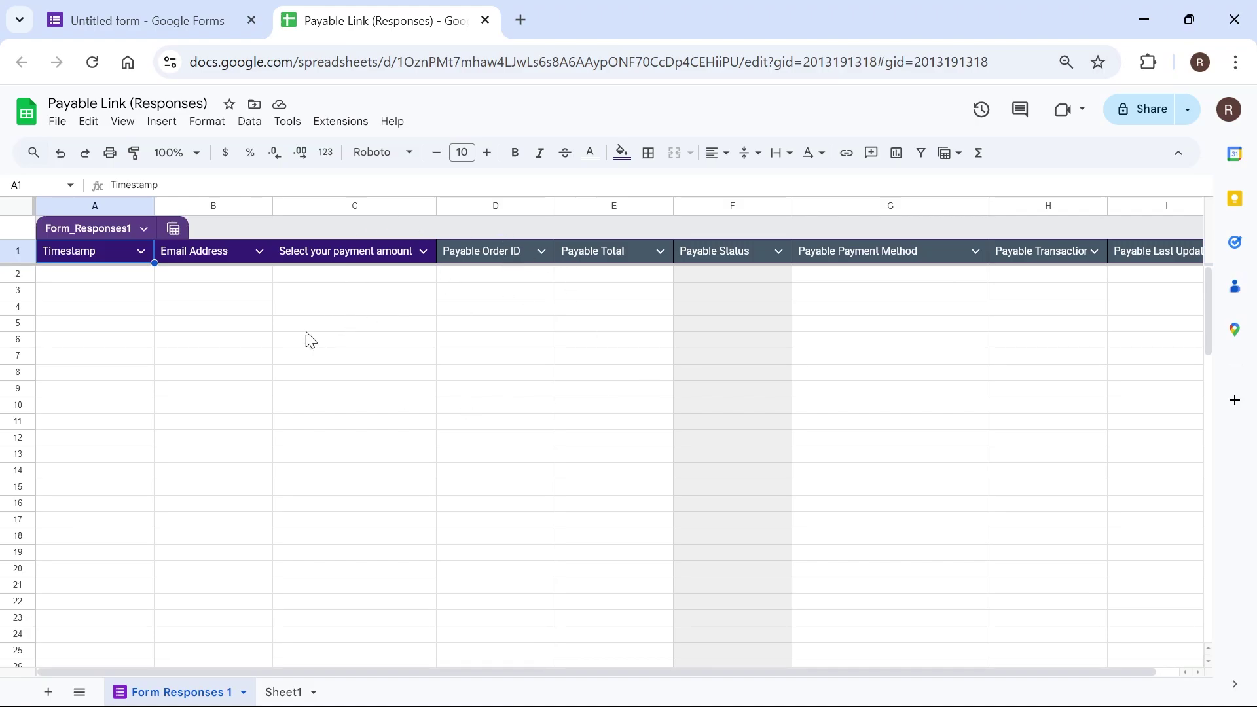
Step: Back on the form, try syncing the theme with checkout and dismiss the error
{"action": "left_click", "coordinate": [485, 22]}
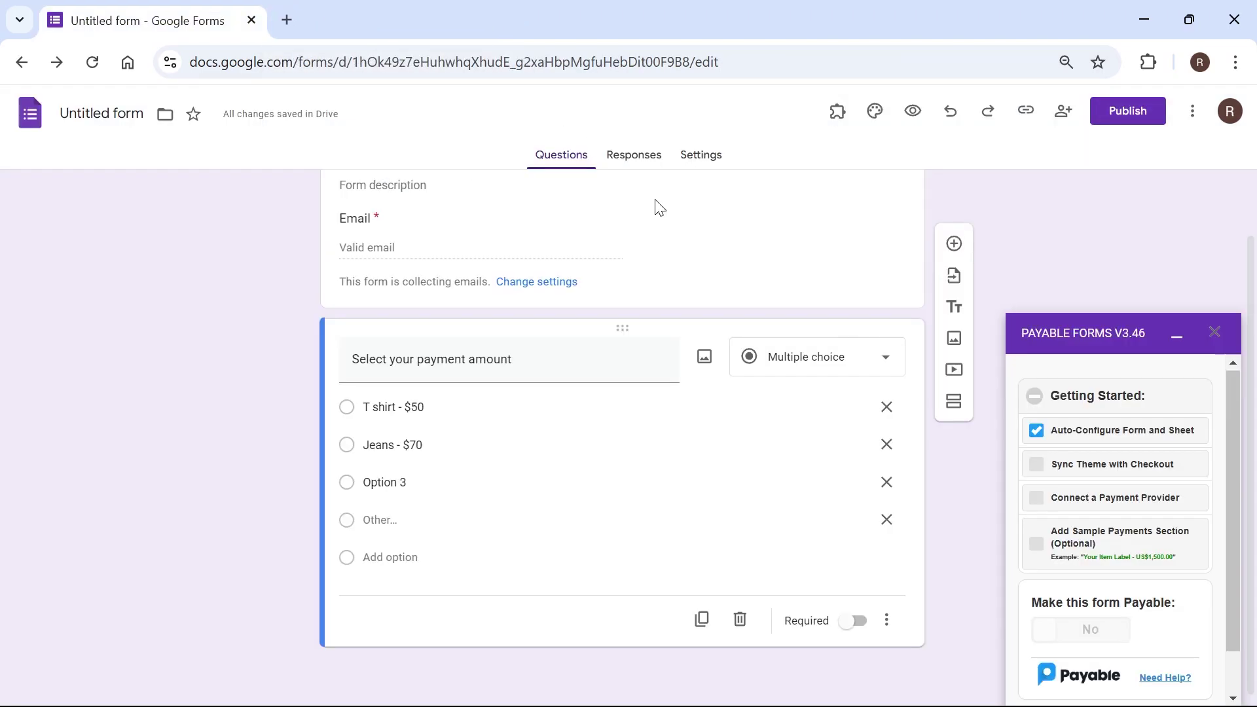
{"action": "left_click", "coordinate": [1066, 469]}
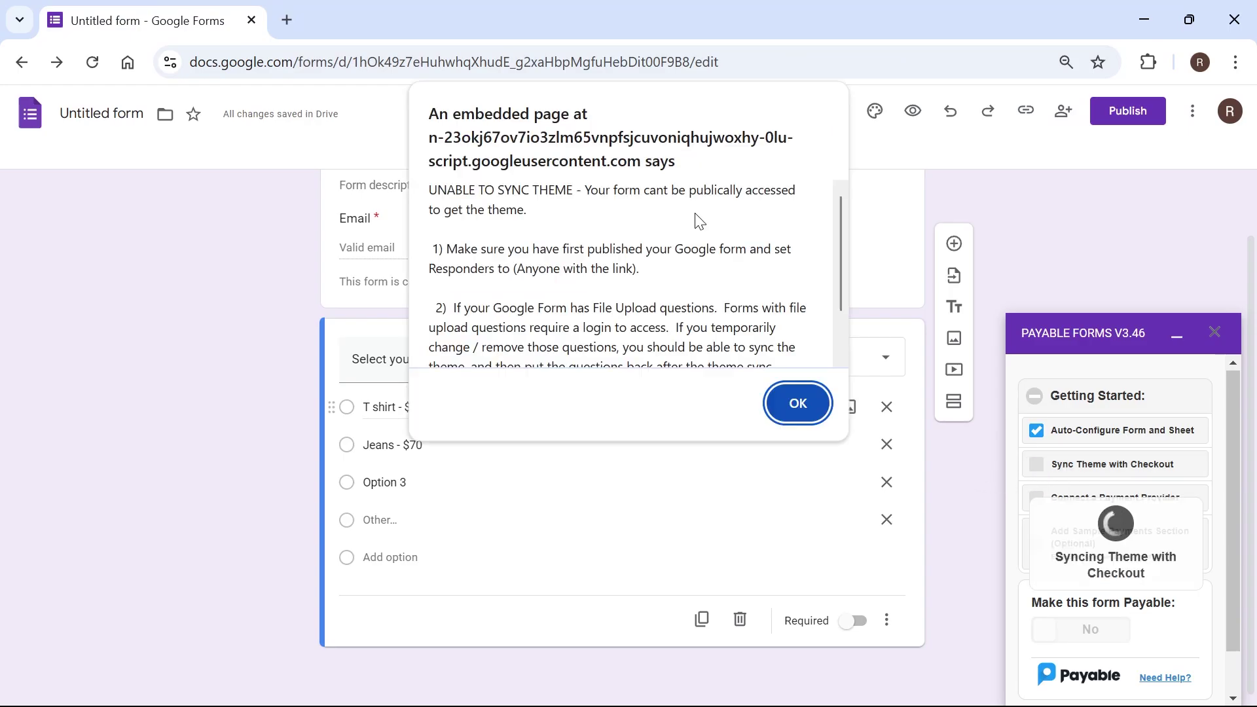
{"action": "scroll", "coordinate": [663, 208], "scroll_direction": "down", "scroll_amount": 3}
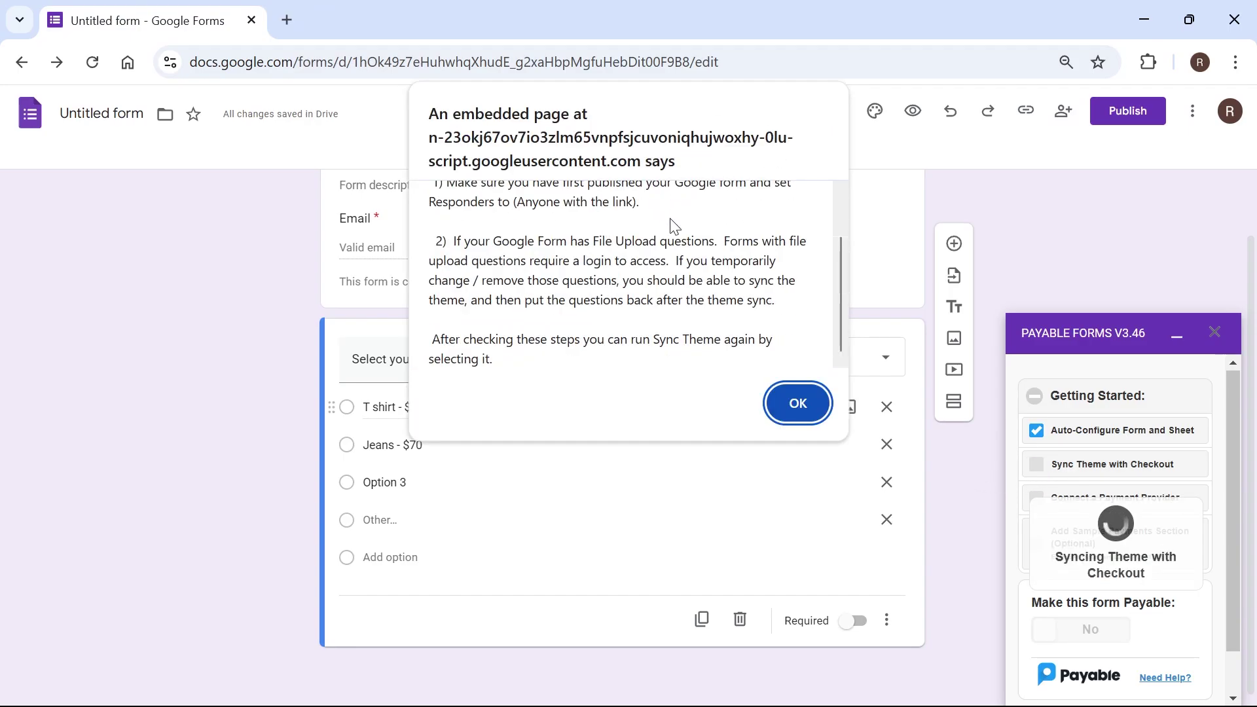
{"action": "scroll", "coordinate": [686, 262], "scroll_direction": "up", "scroll_amount": 3}
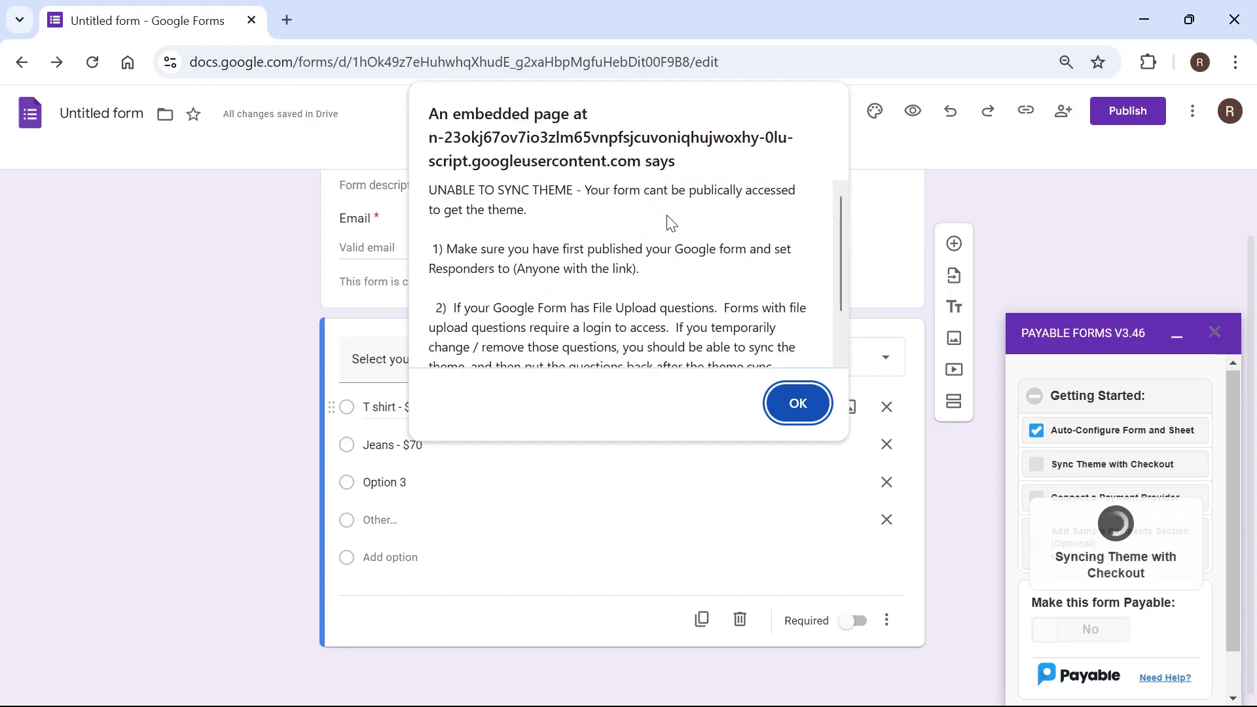
{"action": "left_click", "coordinate": [801, 400]}
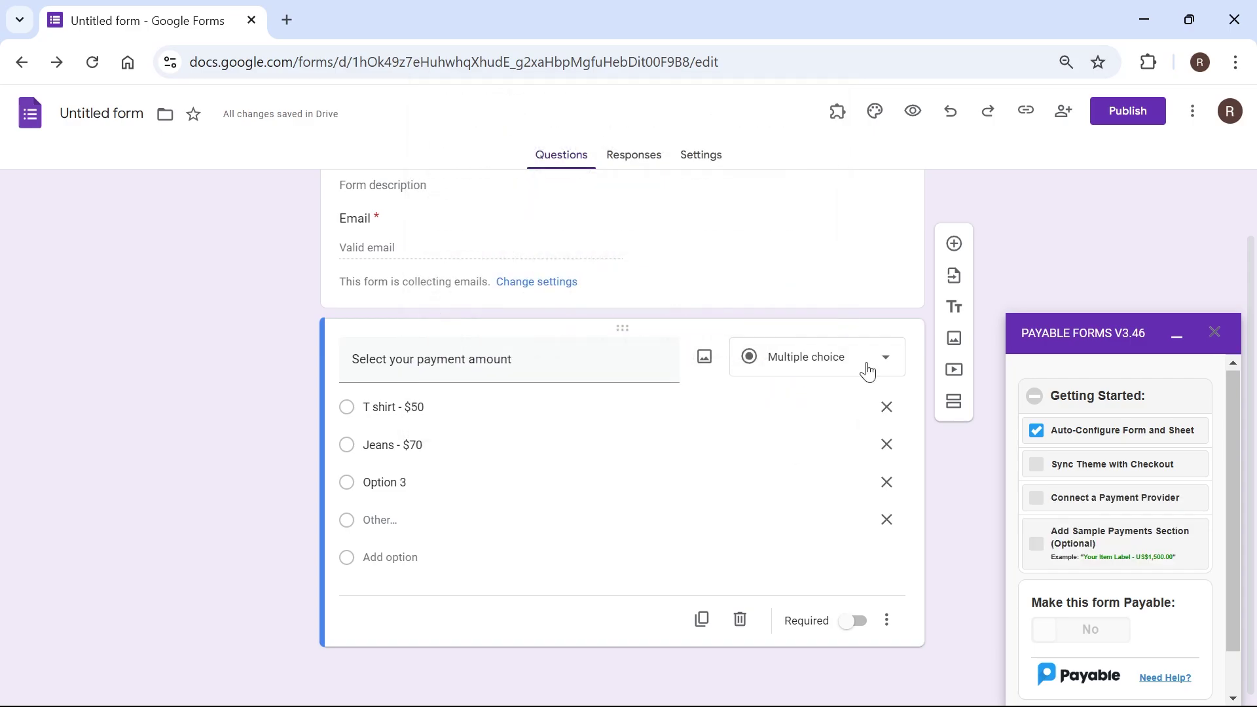
Step: Publish the form to anyone with the link, then retry the theme sync
{"action": "left_click", "coordinate": [1131, 120]}
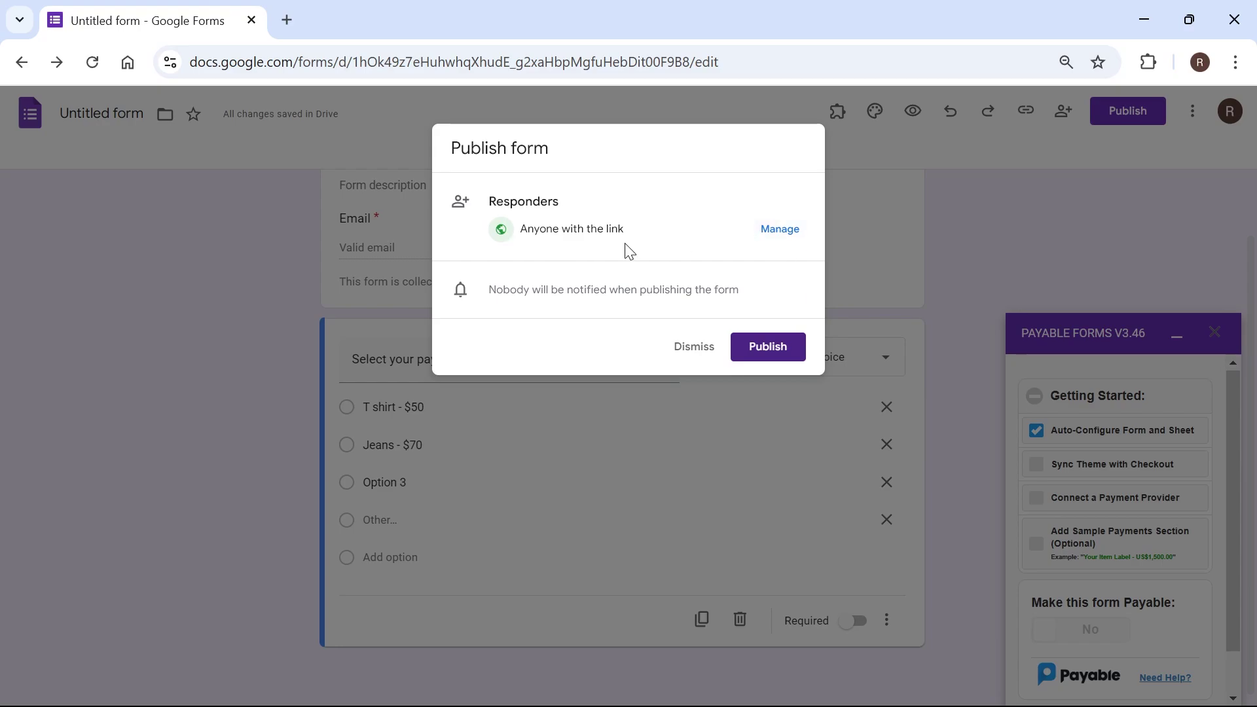
{"action": "left_click_drag", "start_coordinate": [547, 229], "coordinate": [662, 230]}
{"action": "left_click", "coordinate": [777, 349]}
{"action": "left_click", "coordinate": [1052, 466]}
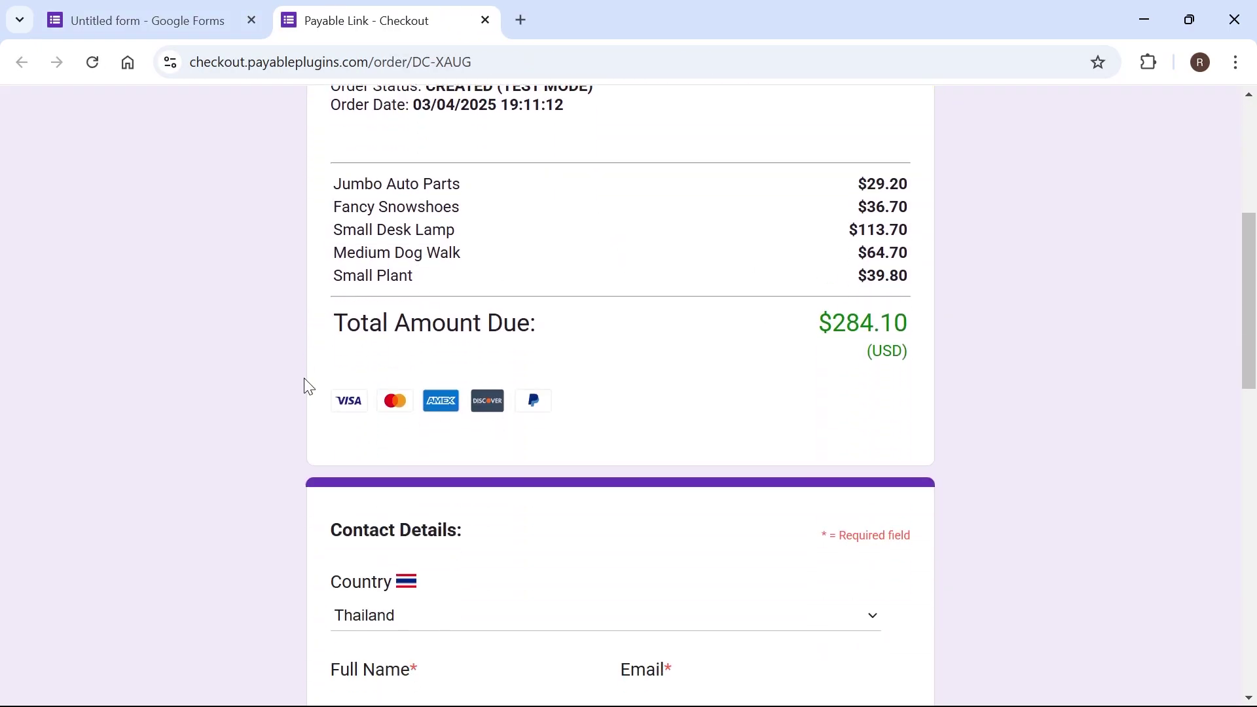
Step: Scroll through the test-mode checkout preview to review the order and contact details
{"action": "scroll", "coordinate": [309, 387], "scroll_direction": "up", "scroll_amount": 6}
{"action": "scroll", "coordinate": [190, 482], "scroll_direction": "down", "scroll_amount": 2}
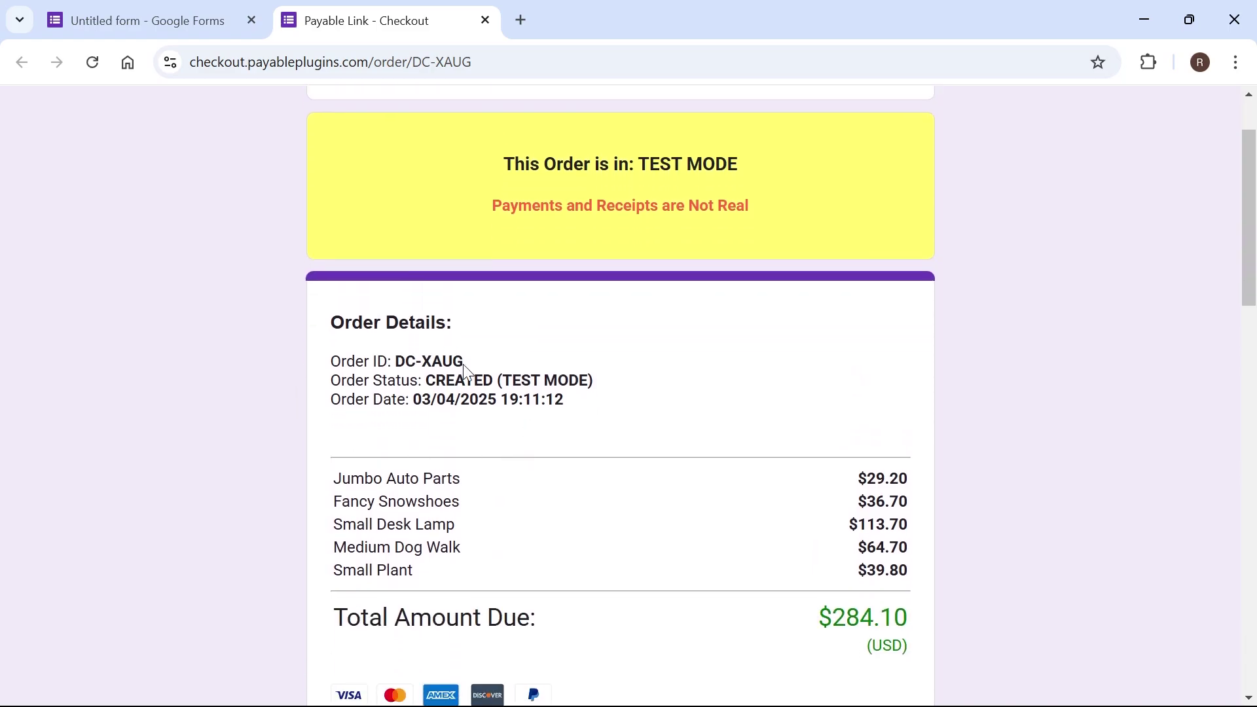
{"action": "scroll", "coordinate": [419, 261], "scroll_direction": "down", "scroll_amount": 14}
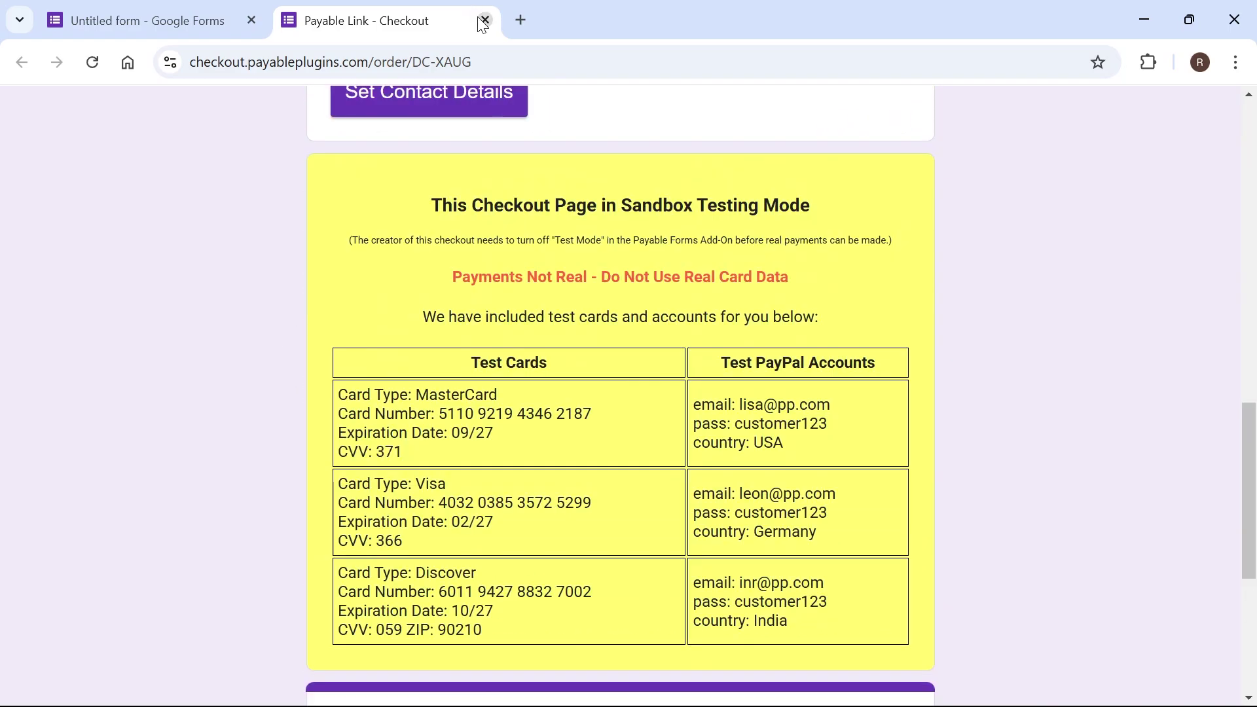
Step: Choose PayPal Standard as the payment provider and continue to PayPal
{"action": "left_click", "coordinate": [485, 20]}
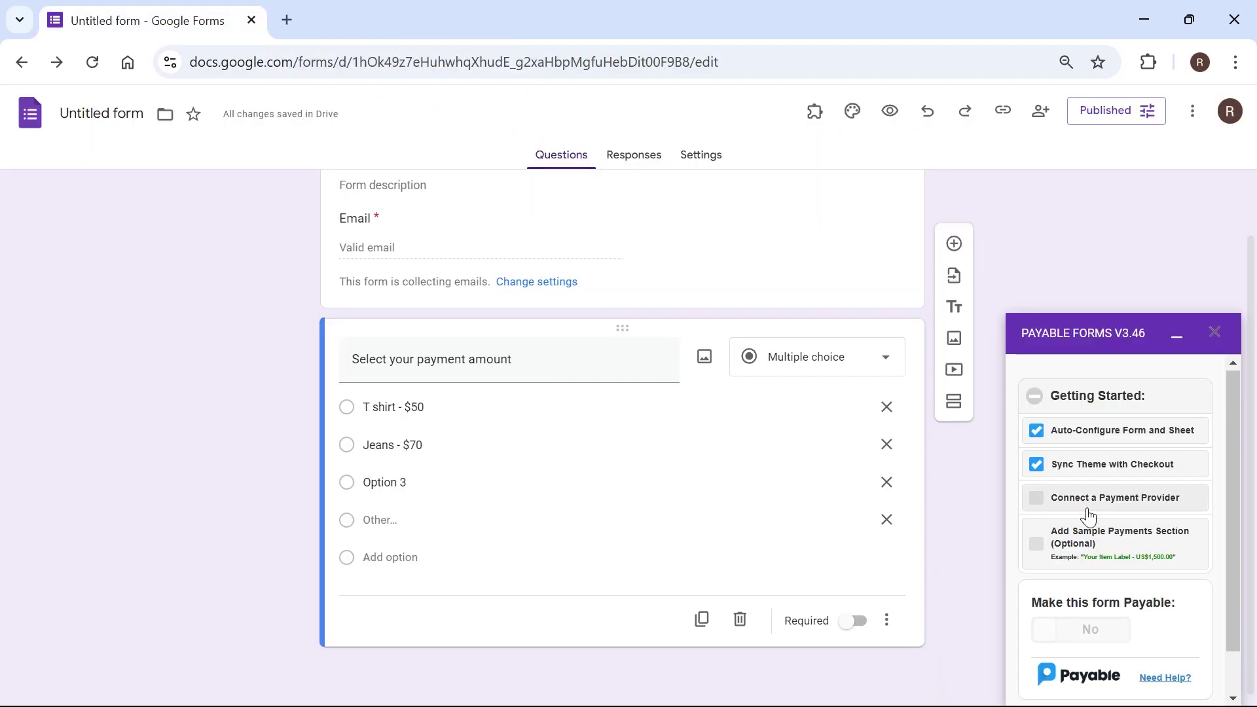
{"action": "left_click", "coordinate": [1089, 504]}
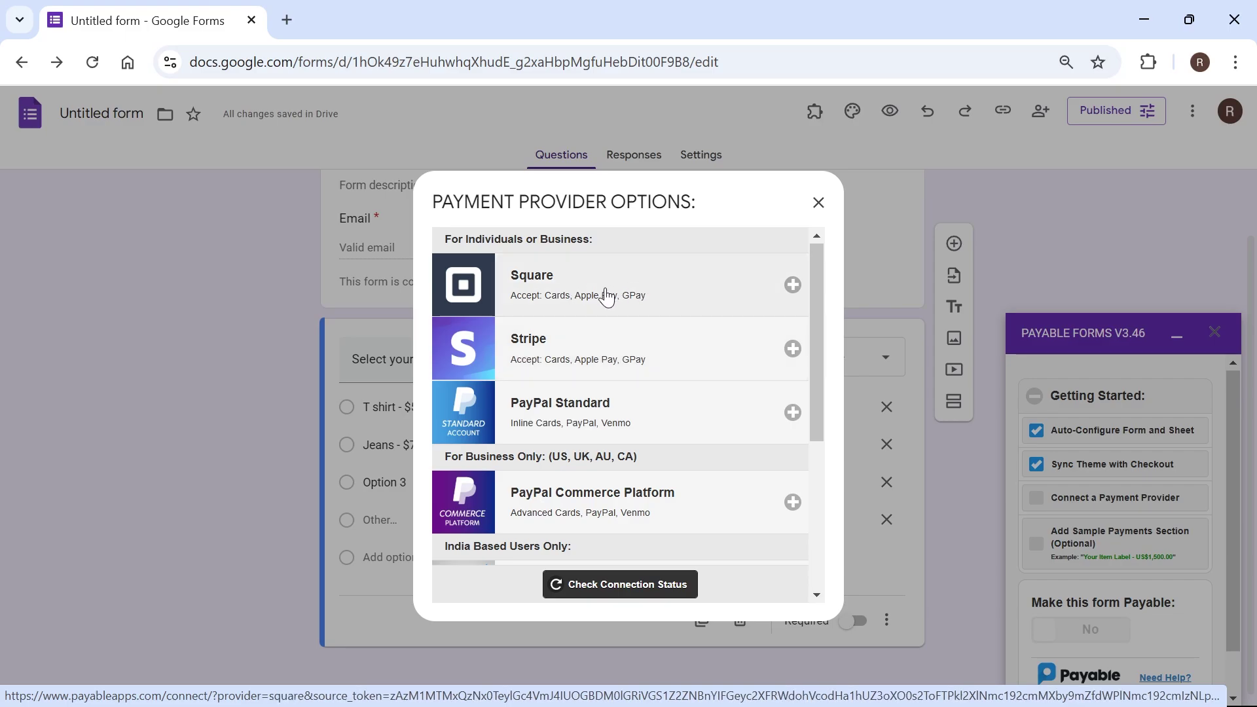
{"action": "left_click", "coordinate": [792, 413]}
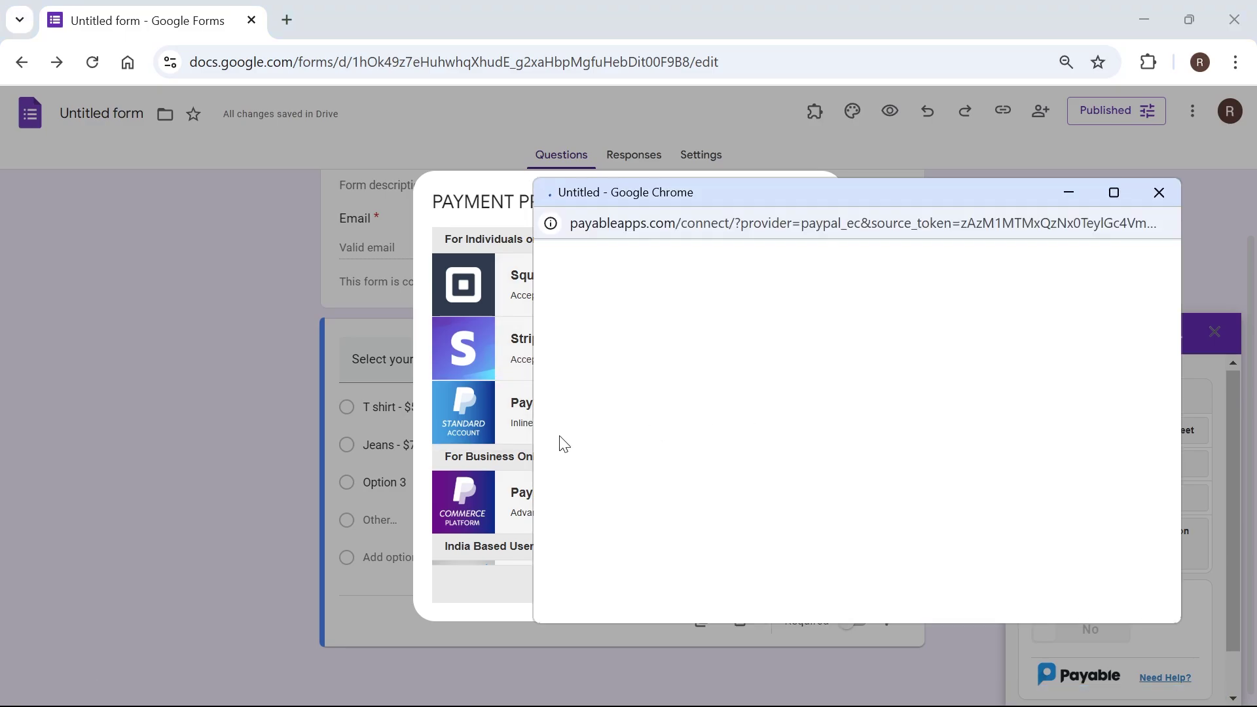
{"action": "scroll", "coordinate": [881, 483], "scroll_direction": "down", "scroll_amount": 2}
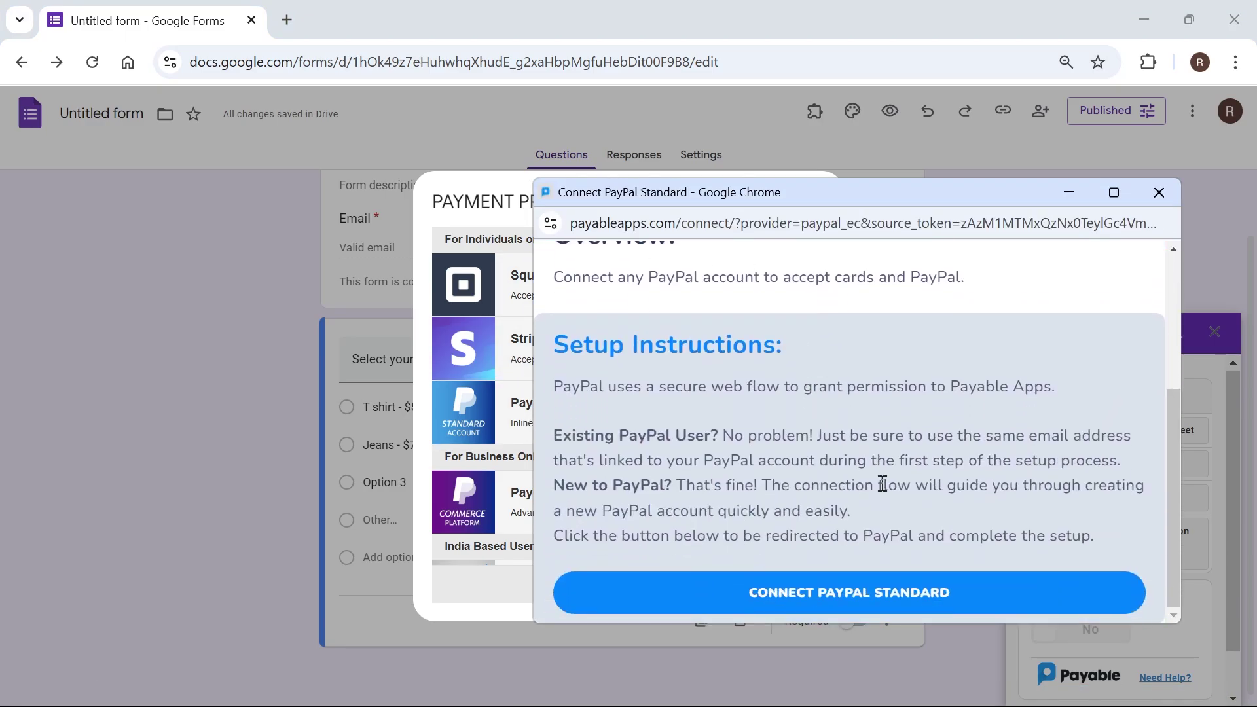
{"action": "left_click", "coordinate": [810, 601]}
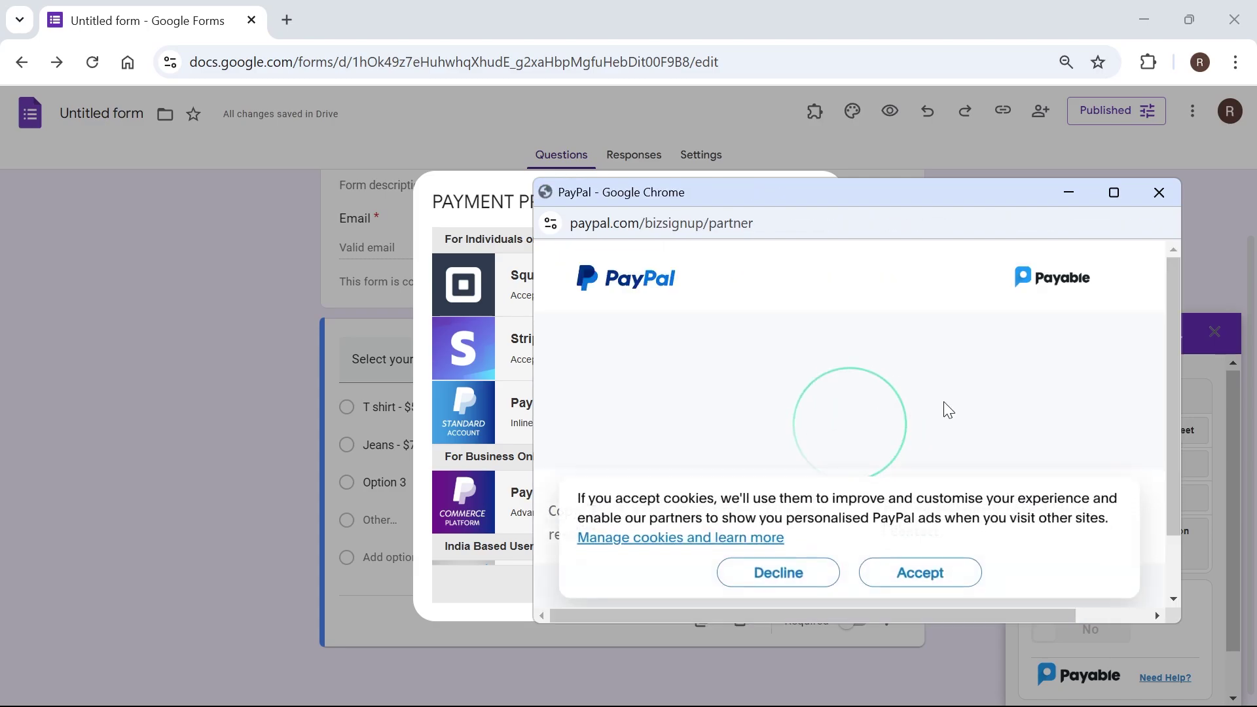
Step: Sign in to PayPal, agree to connect it with Payable, and return to the form
{"action": "left_click", "coordinate": [909, 566]}
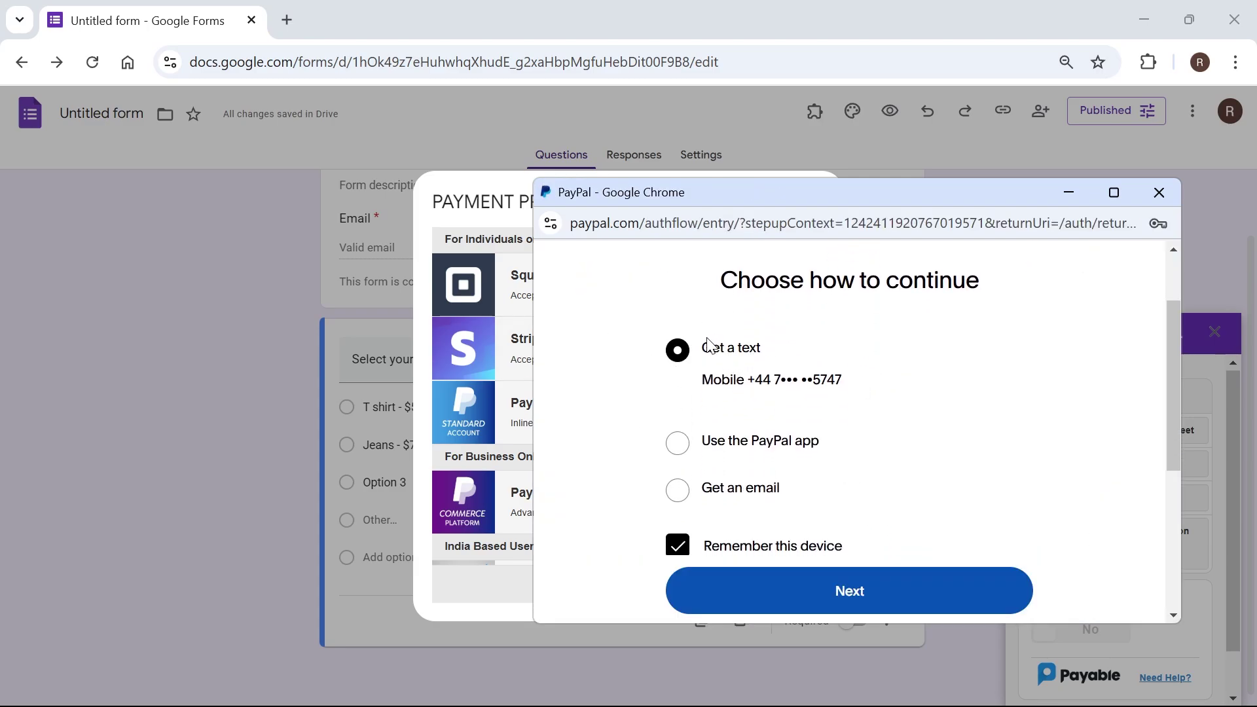
{"action": "left_click", "coordinate": [851, 592]}
{"action": "scroll", "coordinate": [800, 430], "scroll_direction": "down", "scroll_amount": 2}
{"action": "left_click", "coordinate": [828, 463]}
{"action": "scroll", "coordinate": [701, 379], "scroll_direction": "down", "scroll_amount": 5}
{"action": "left_click", "coordinate": [845, 372]}
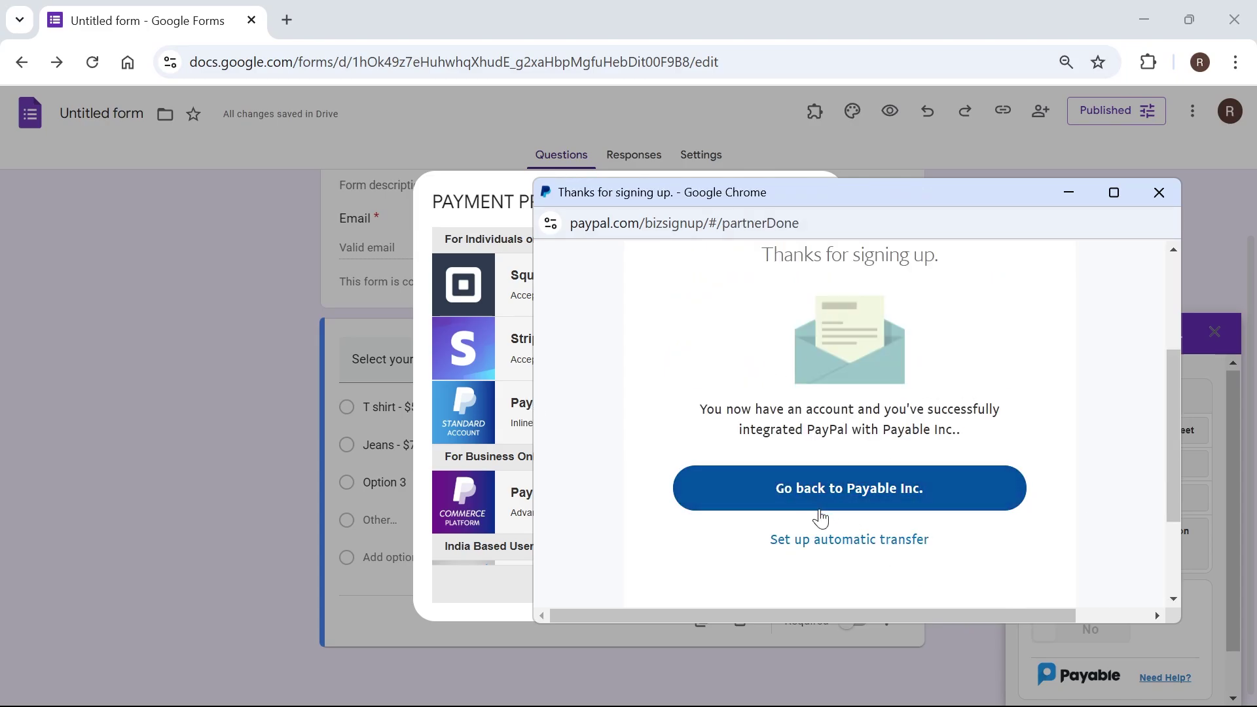
{"action": "left_click", "coordinate": [813, 502]}
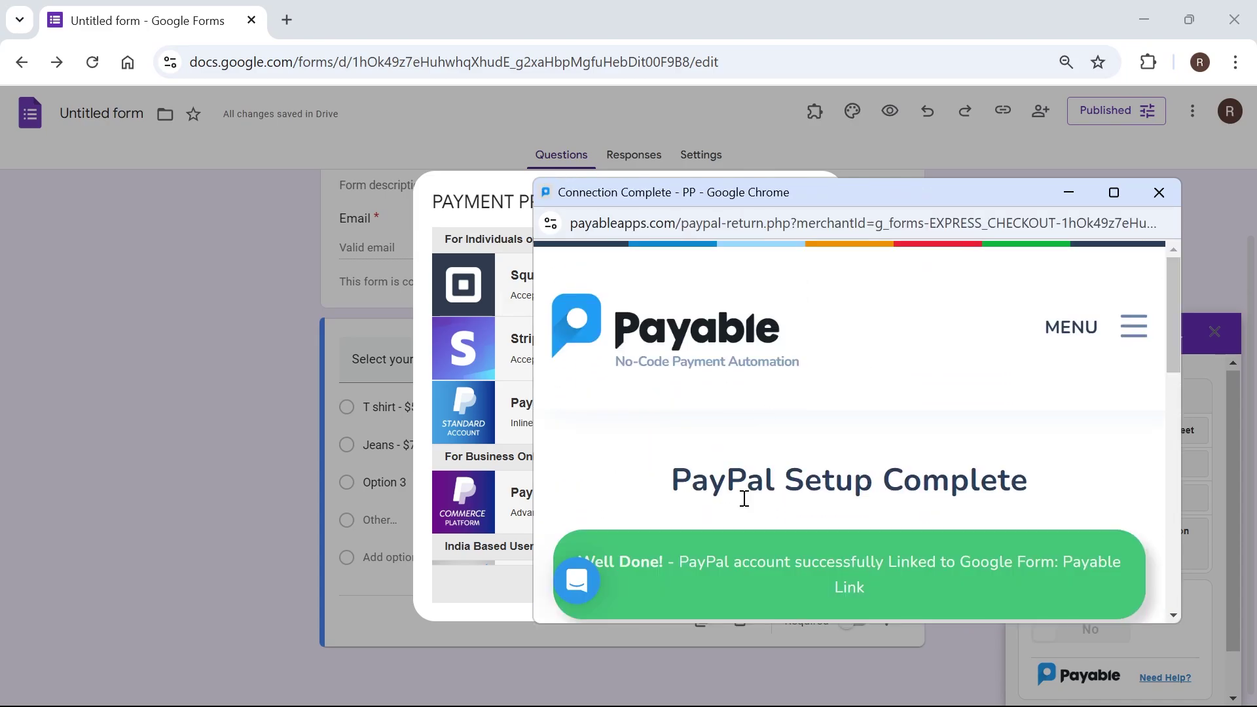
{"action": "left_click", "coordinate": [1159, 192]}
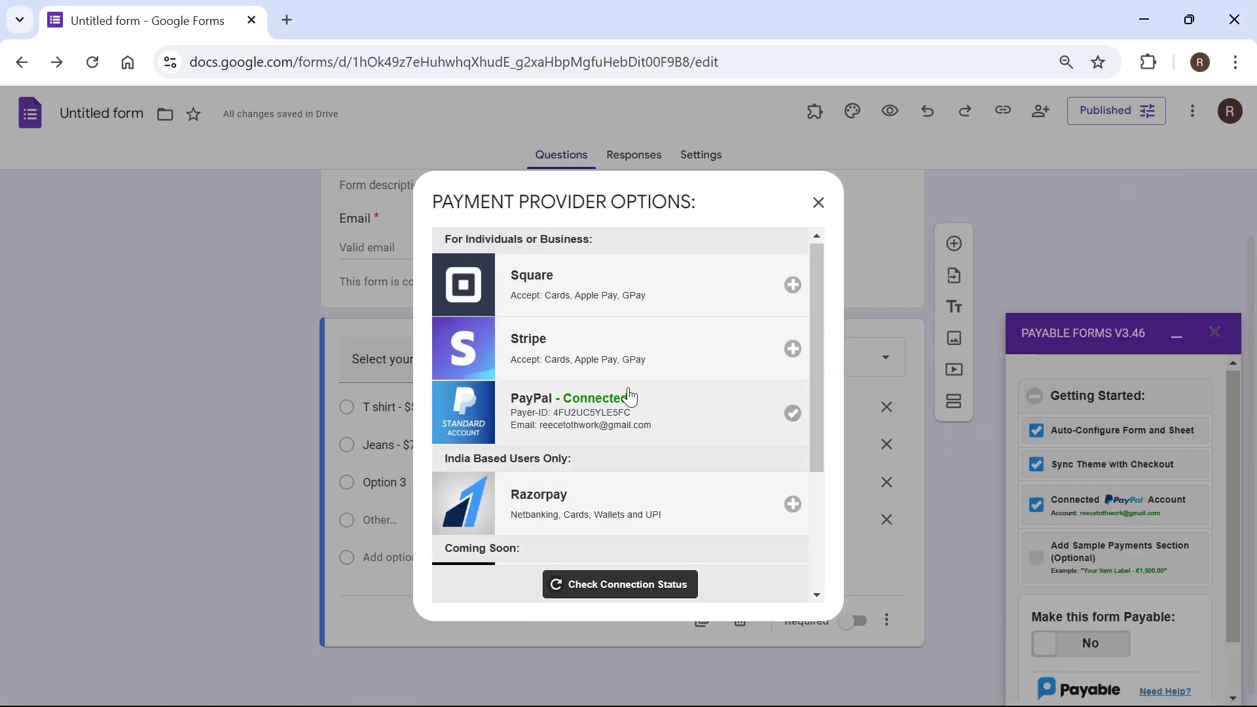
Step: Add Payable's sample payments section and review the new sample payment questions
{"action": "left_click", "coordinate": [819, 203]}
{"action": "left_click", "coordinate": [1034, 496]}
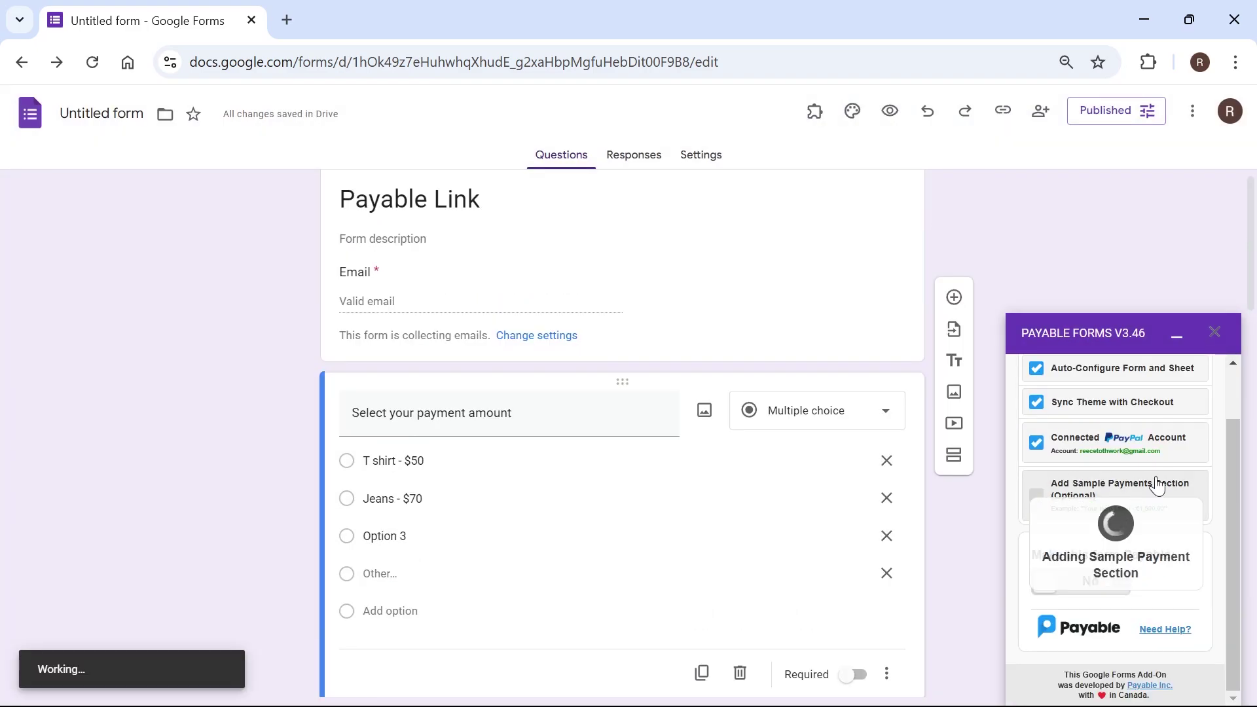
{"action": "scroll", "coordinate": [297, 475], "scroll_direction": "down", "scroll_amount": 2}
{"action": "scroll", "coordinate": [297, 475], "scroll_direction": "down", "scroll_amount": 4}
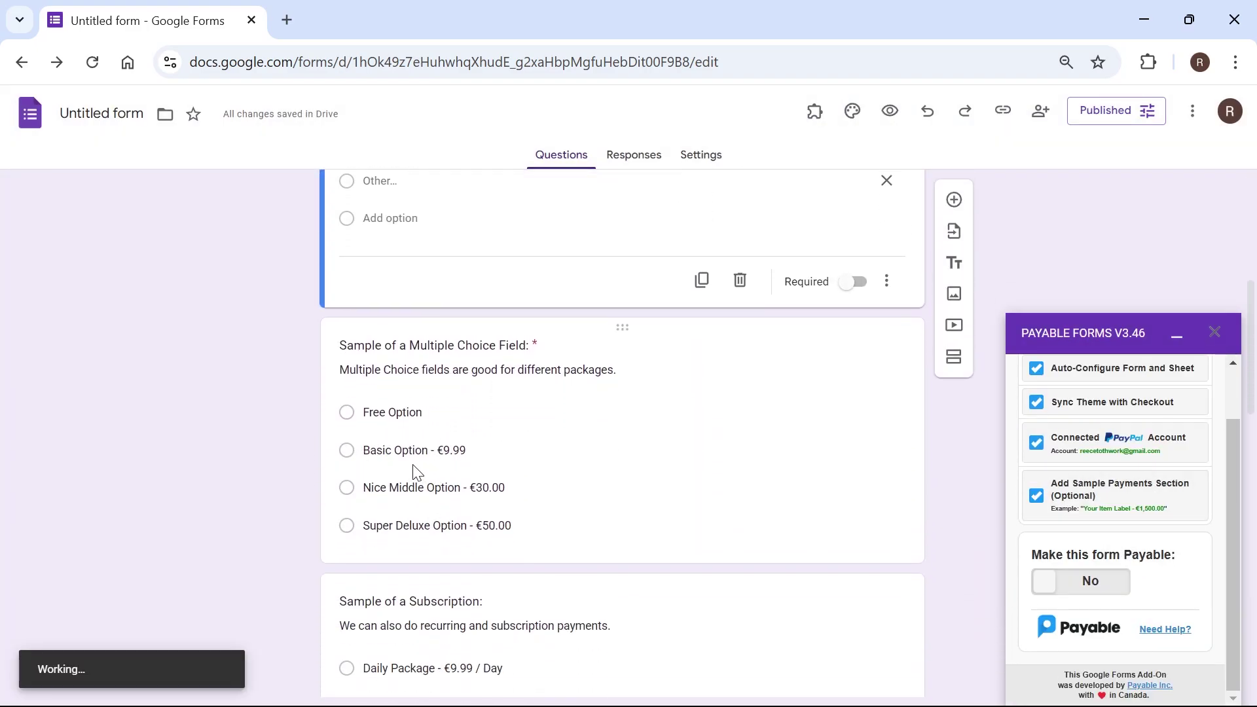
{"action": "scroll", "coordinate": [436, 485], "scroll_direction": "up", "scroll_amount": 5}
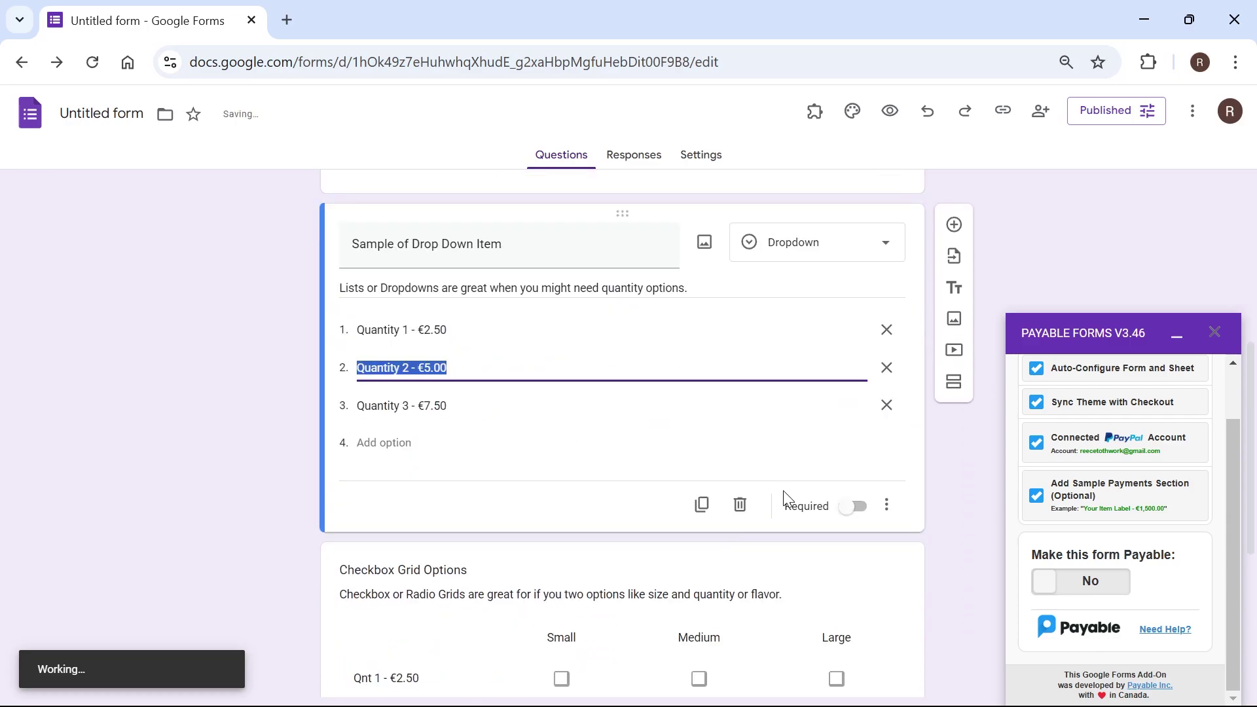
{"action": "scroll", "coordinate": [622, 478], "scroll_direction": "down", "scroll_amount": 5}
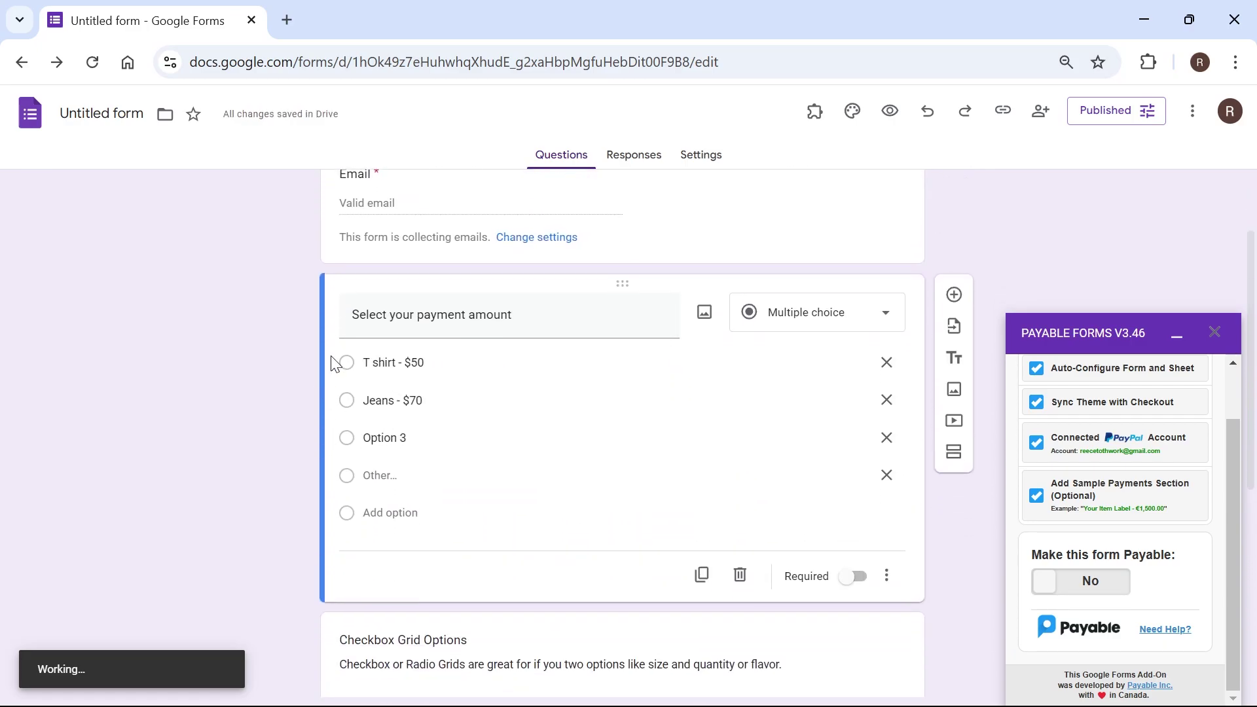
{"action": "scroll", "coordinate": [412, 415], "scroll_direction": "down", "scroll_amount": 5}
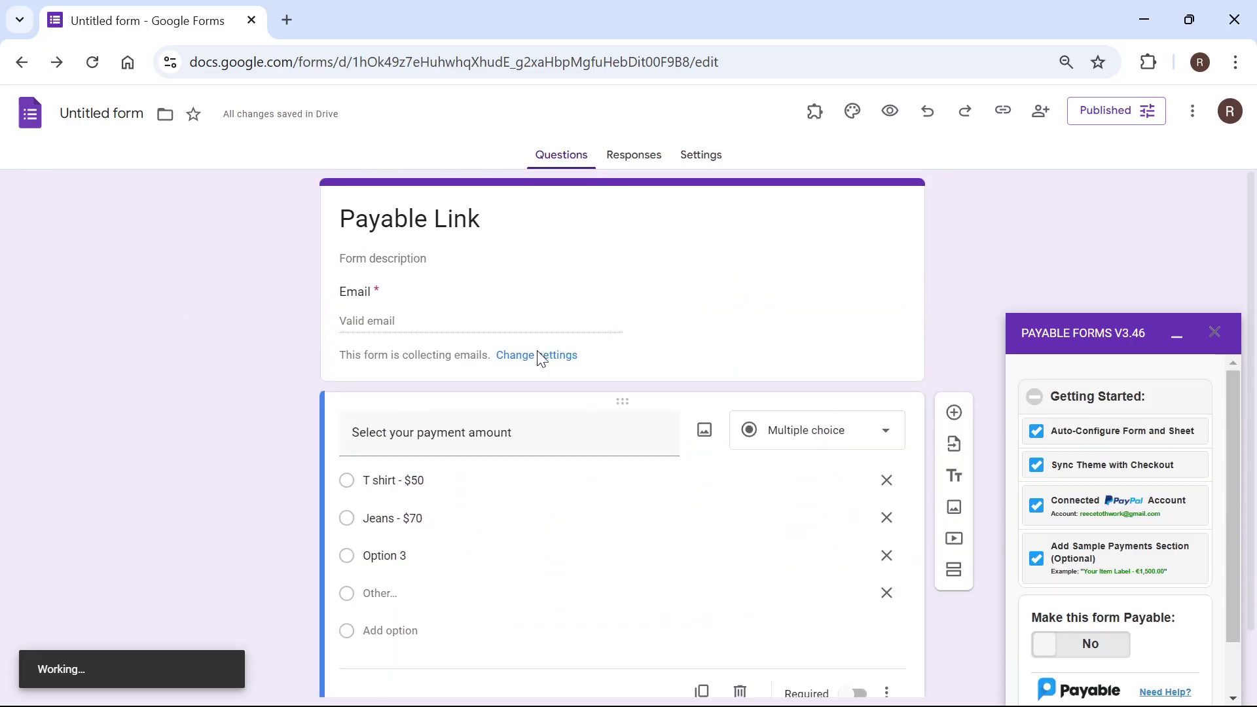
Step: Try the Payable toggle, dismiss the validation error, and request sample payment questions again
{"action": "left_click", "coordinate": [1084, 656]}
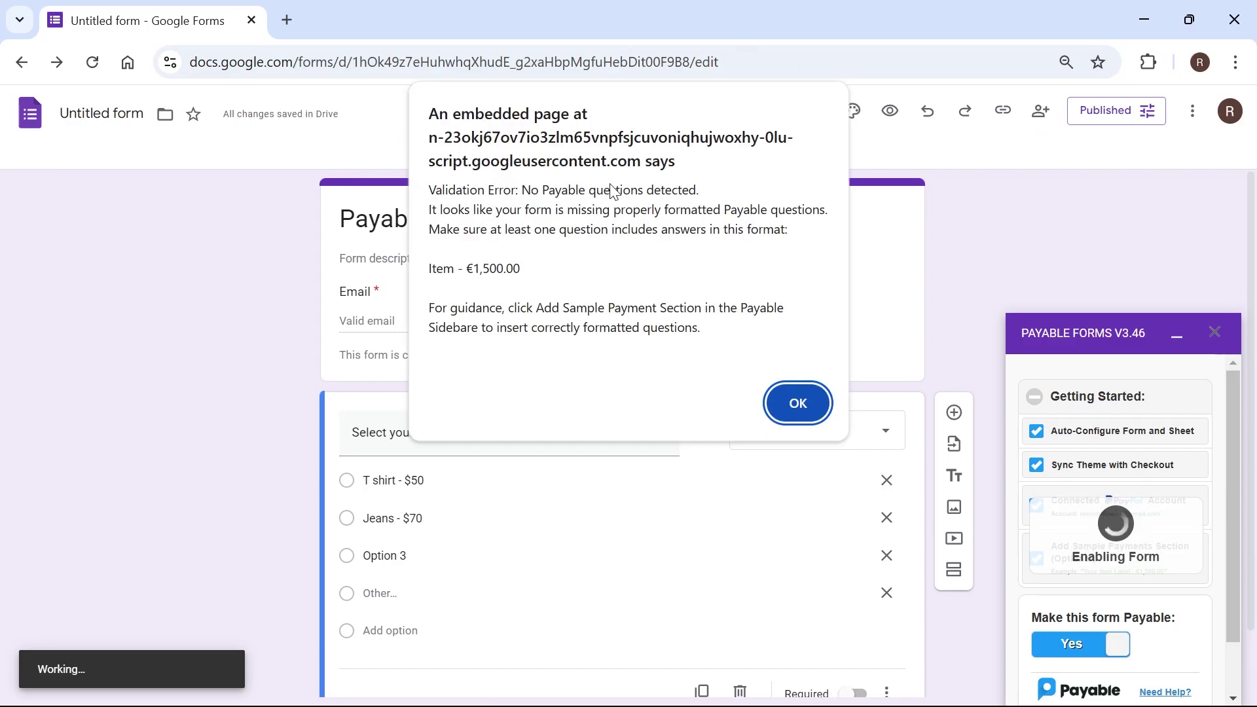
{"action": "left_click", "coordinate": [799, 406]}
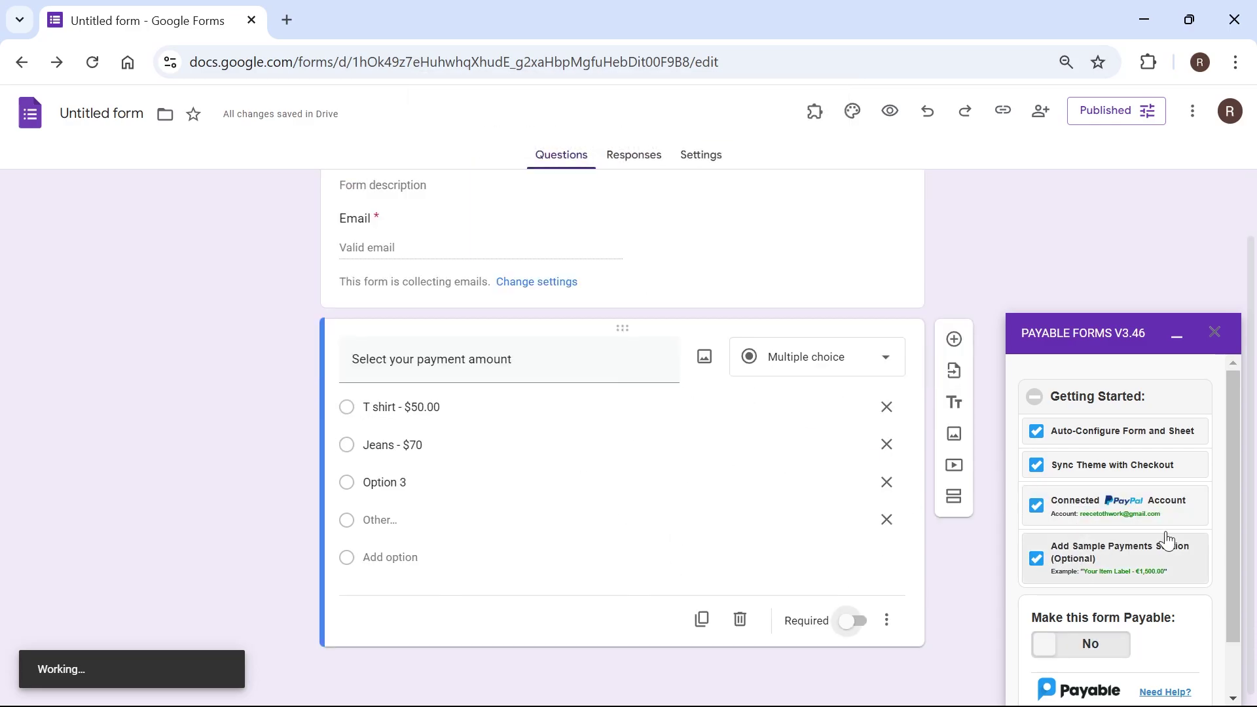
{"action": "left_click", "coordinate": [1109, 569]}
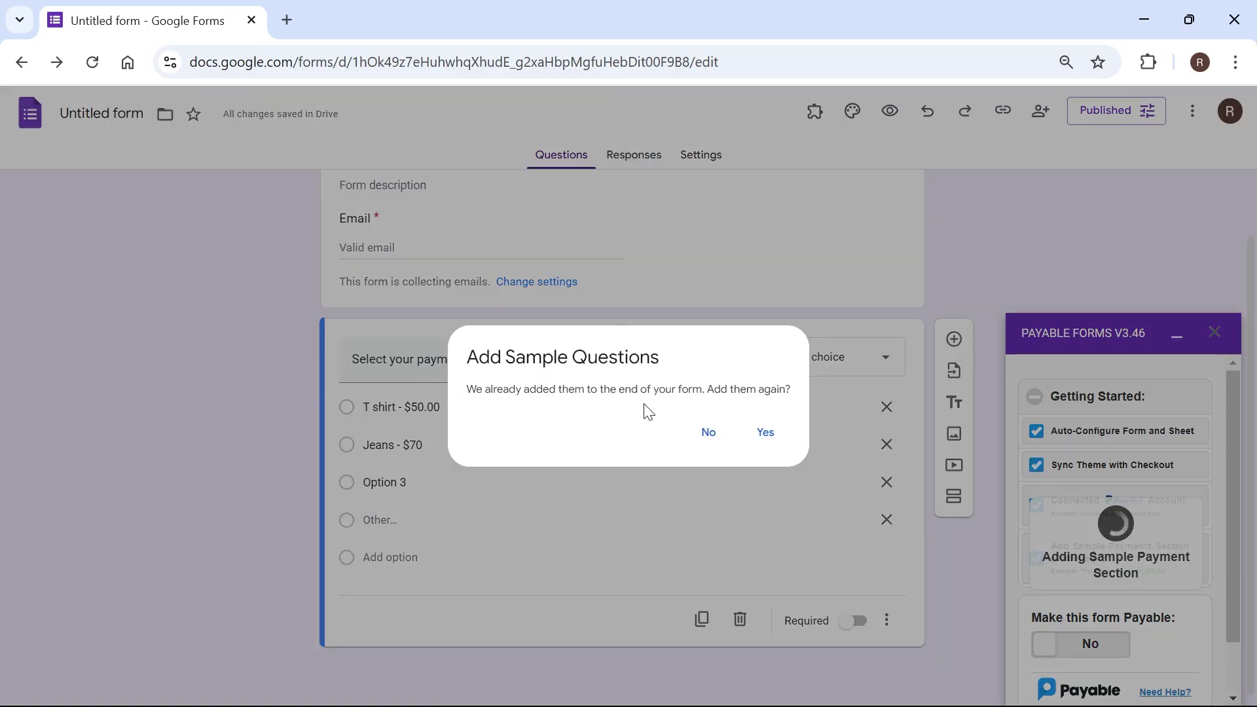
Step: Add the sample questions and delete the old 'Select your payment amount' question
{"action": "left_click", "coordinate": [765, 432]}
{"action": "scroll", "coordinate": [406, 379], "scroll_direction": "down", "scroll_amount": 6}
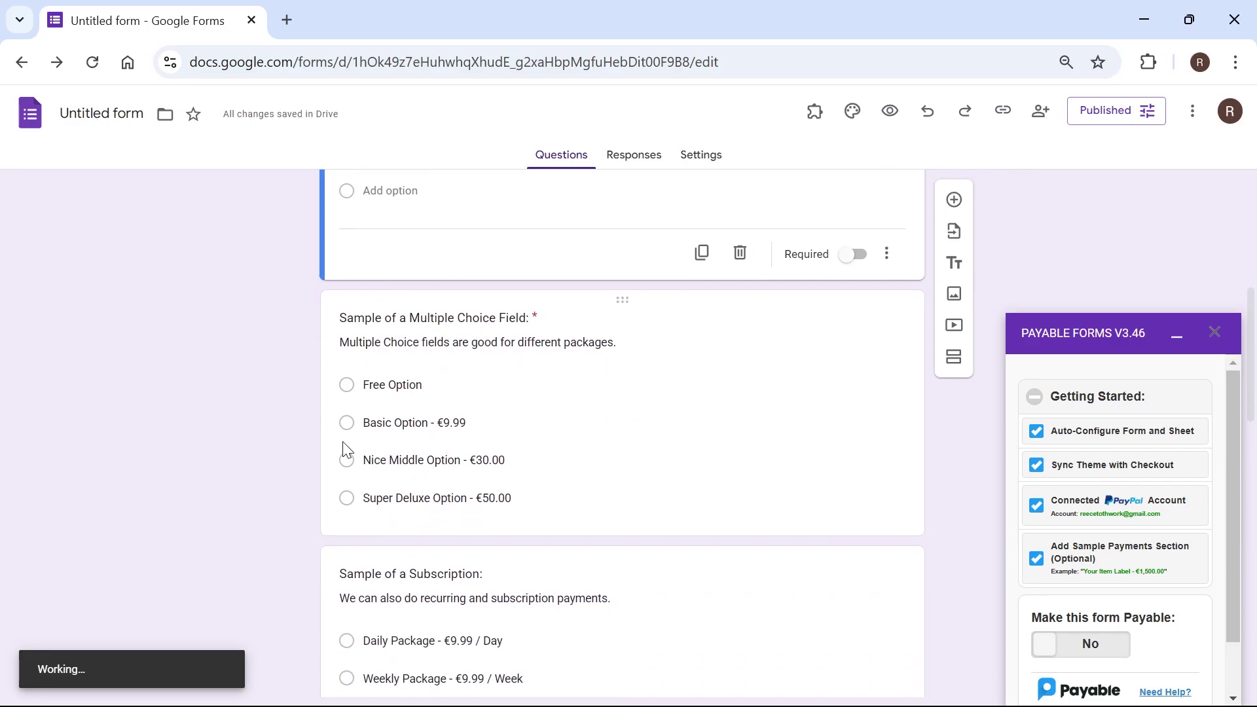
{"action": "scroll", "coordinate": [769, 449], "scroll_direction": "up", "scroll_amount": 5}
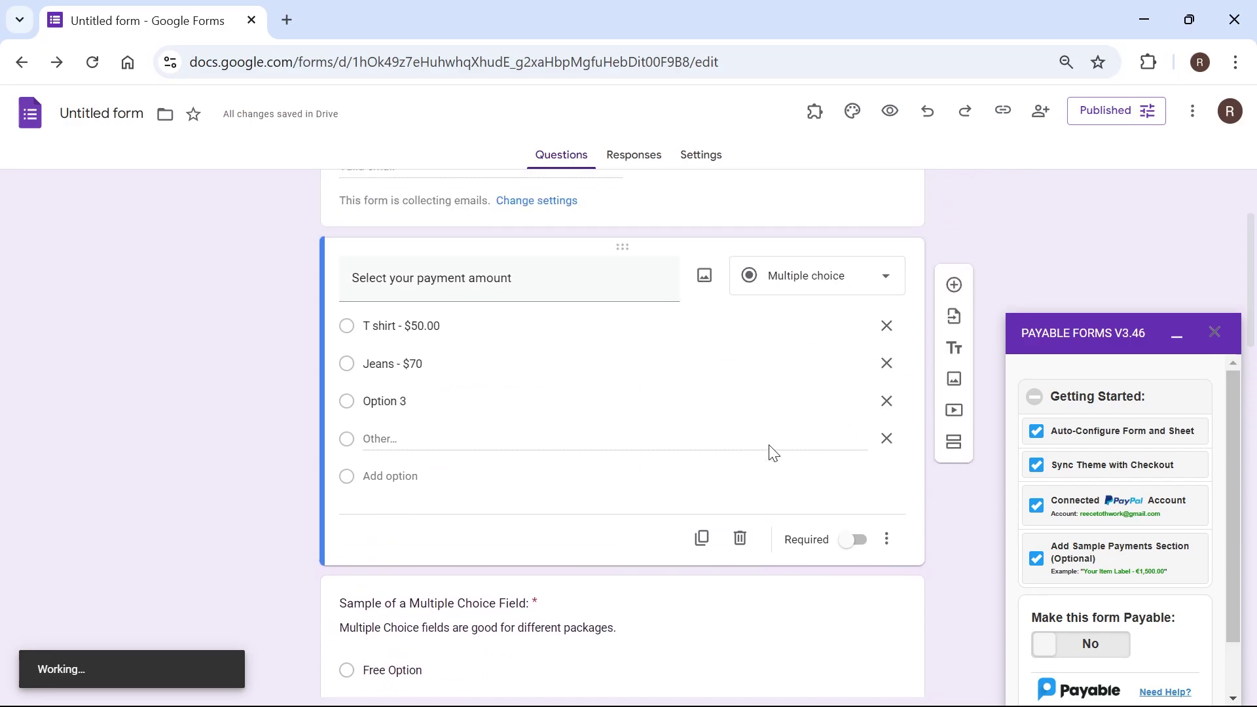
{"action": "left_click", "coordinate": [741, 548]}
Step: Retitle the sample question 'Select your payment method' and switch Basic Option's price from euros to dollars
{"action": "left_click", "coordinate": [440, 289]}
{"action": "triple_click", "coordinate": [451, 292]}
{"action": "type", "text": "Sele"}
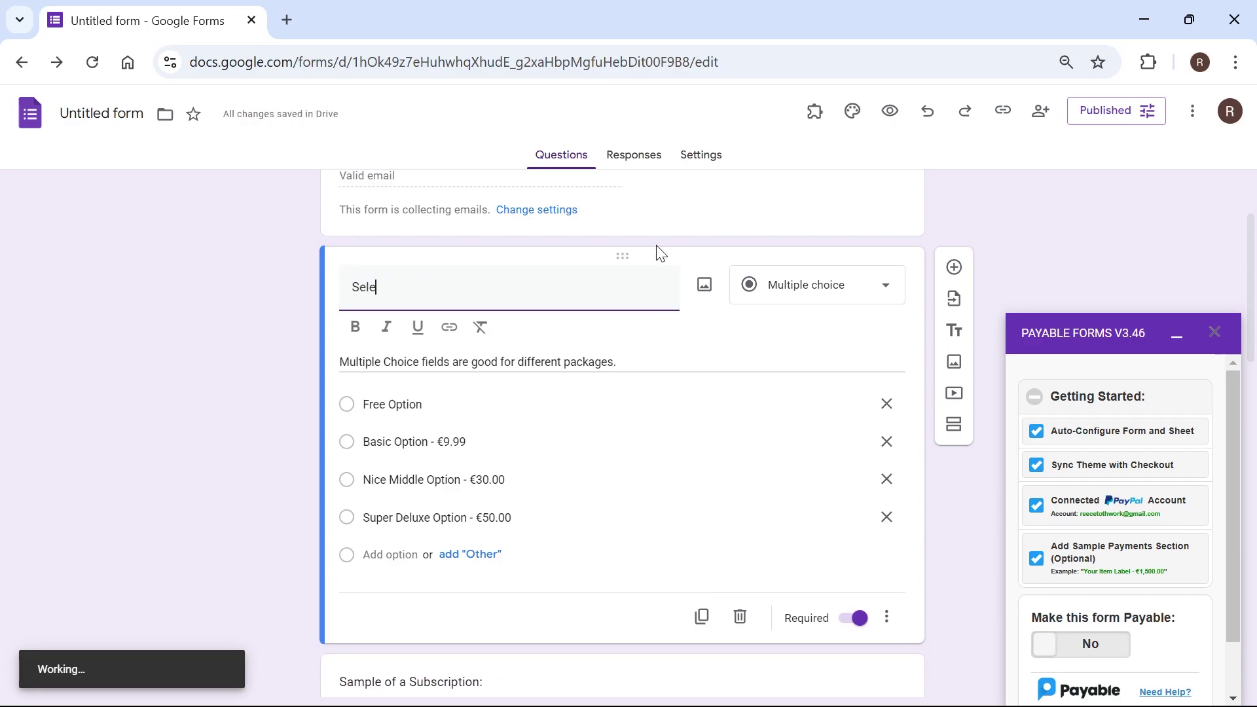
{"action": "type", "text": "ct your payment method"}
{"action": "left_click", "coordinate": [887, 404]}
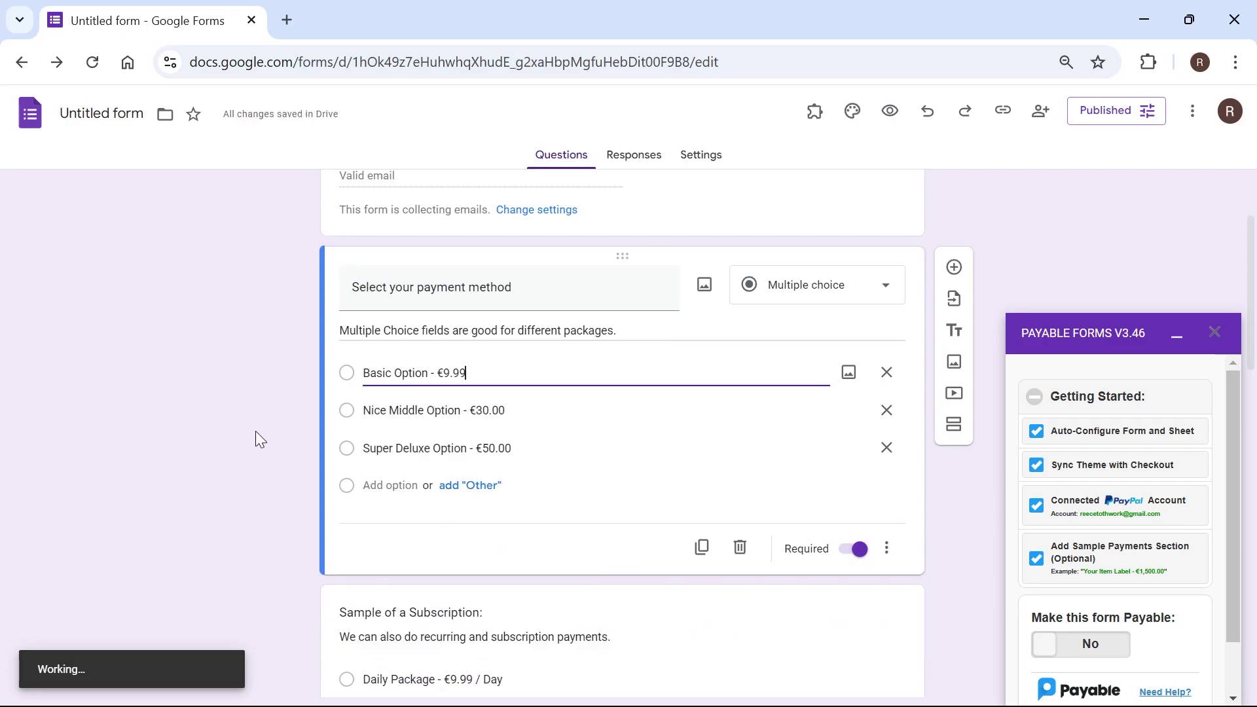
{"action": "key", "text": "BackSpace"}
{"action": "key", "text": "BackSpace"}
{"action": "key", "text": "BackSpace"}
{"action": "key", "text": "BackSpace"}
{"action": "key", "text": "BackSpace"}
{"action": "type", "text": "$"}
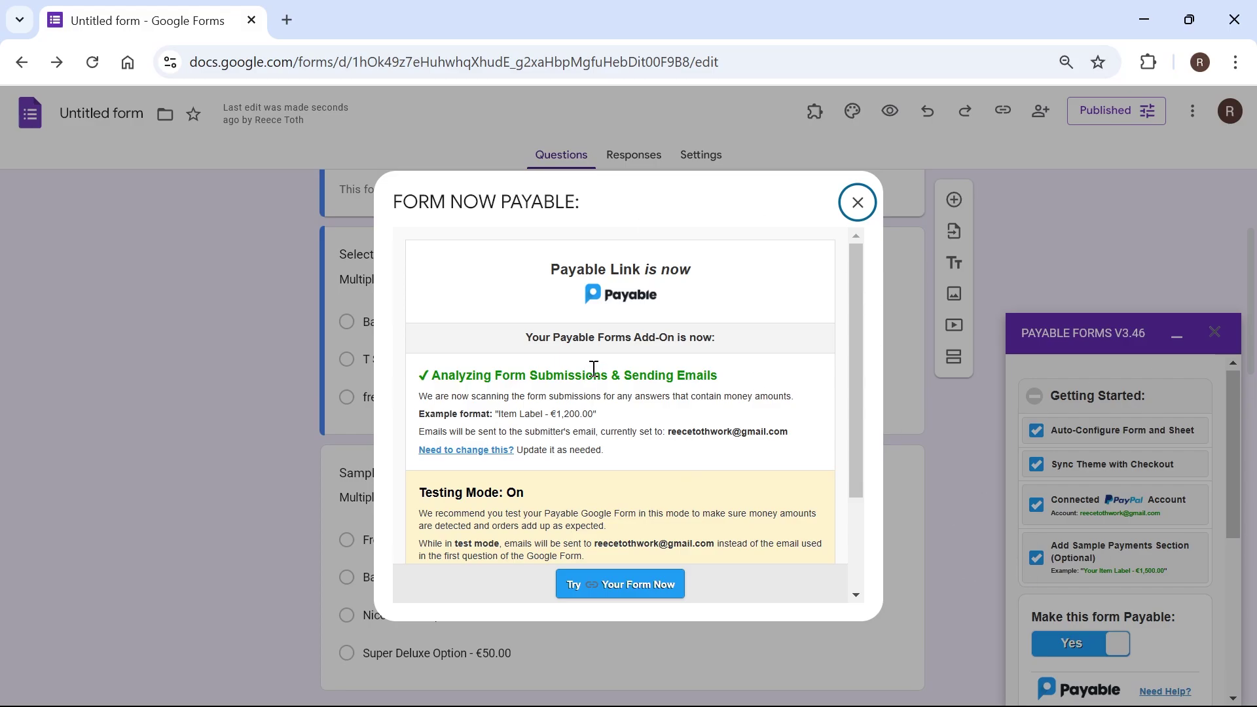
Step: Open the live form to try it out
{"action": "scroll", "coordinate": [598, 373], "scroll_direction": "down", "scroll_amount": 3}
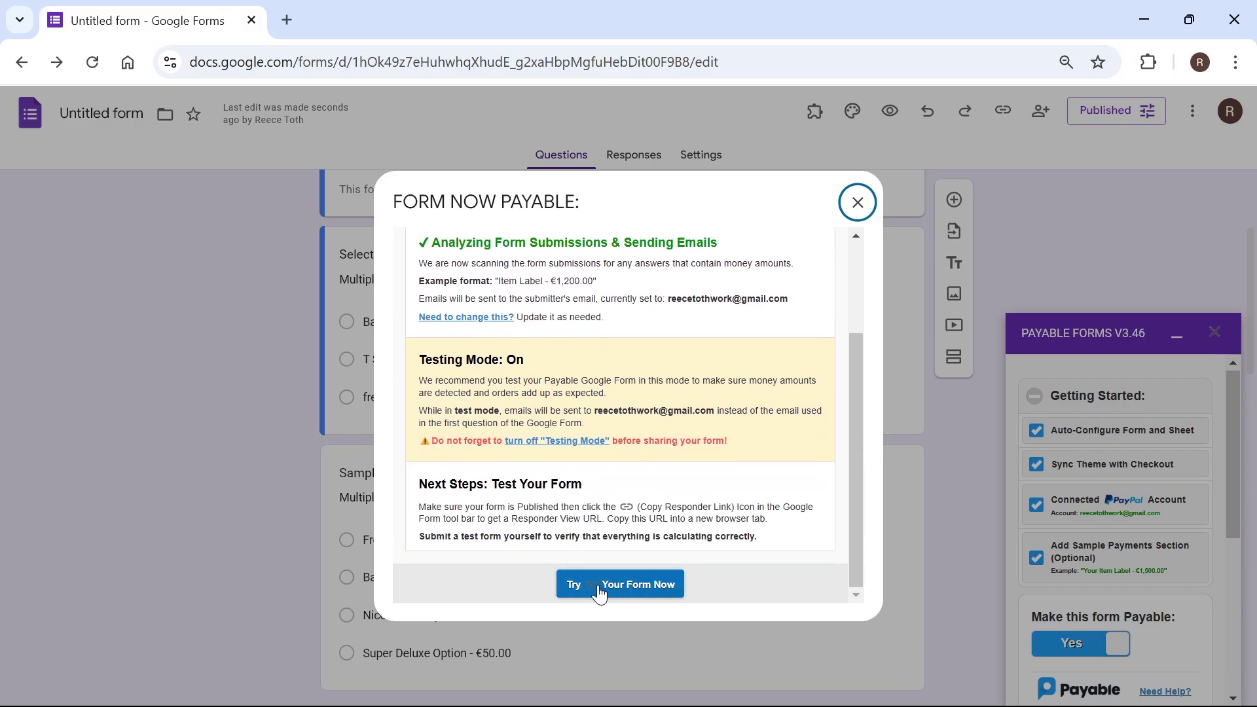
{"action": "left_click", "coordinate": [599, 590]}
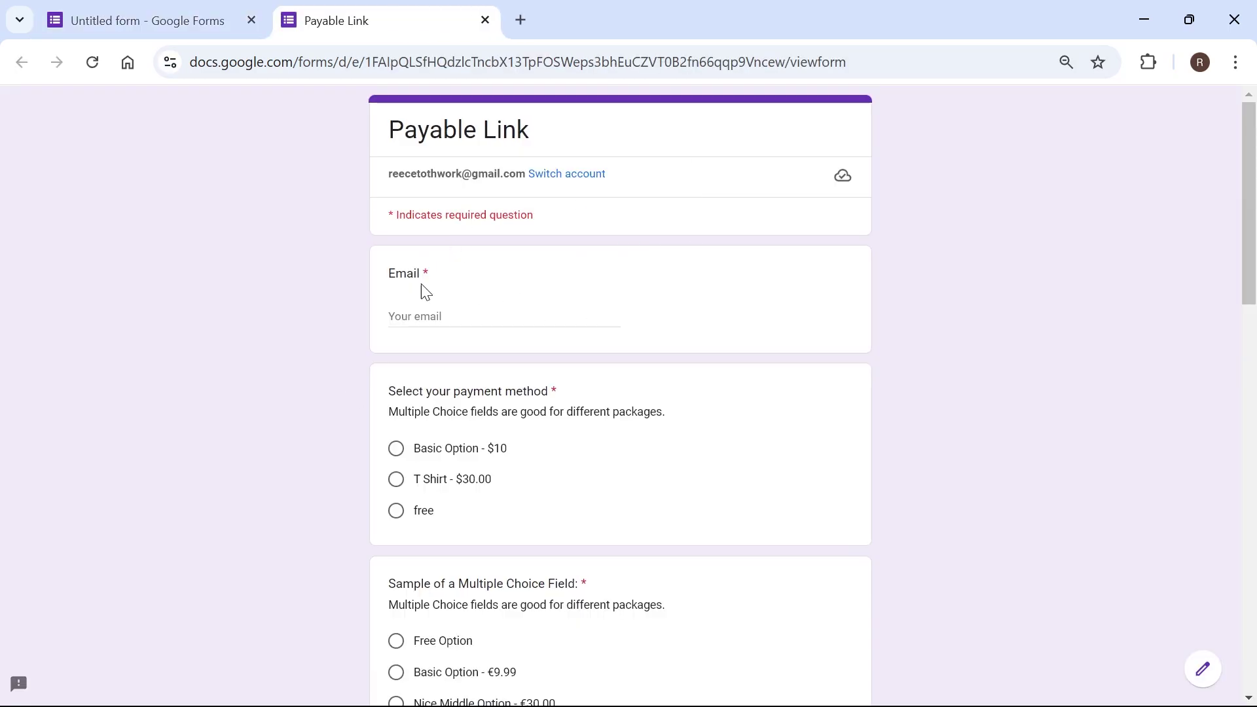
{"action": "scroll", "coordinate": [440, 289], "scroll_direction": "down", "scroll_amount": 13}
{"action": "scroll", "coordinate": [471, 291], "scroll_direction": "up", "scroll_amount": 4}
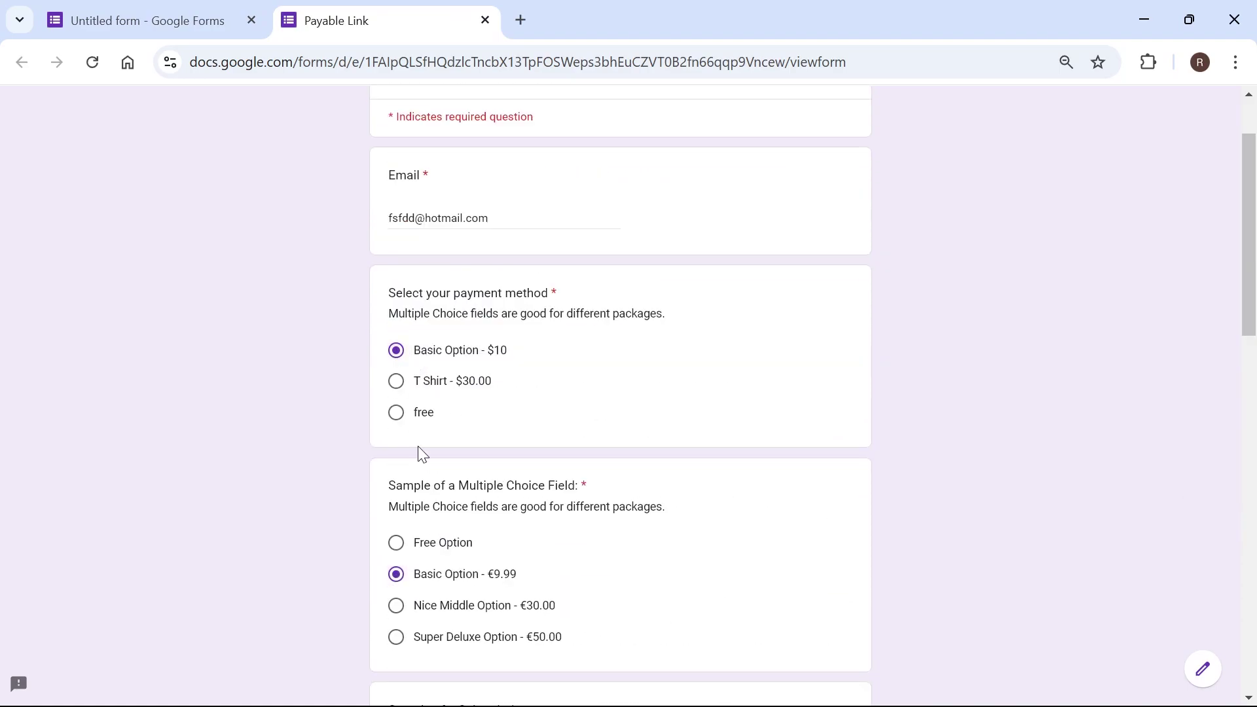
Step: Fill in the test response with 'fsfd', pick a payment option, and submit it
{"action": "left_click", "coordinate": [422, 418]}
{"action": "scroll", "coordinate": [432, 498], "scroll_direction": "down", "scroll_amount": 2}
{"action": "scroll", "coordinate": [297, 397], "scroll_direction": "down", "scroll_amount": 15}
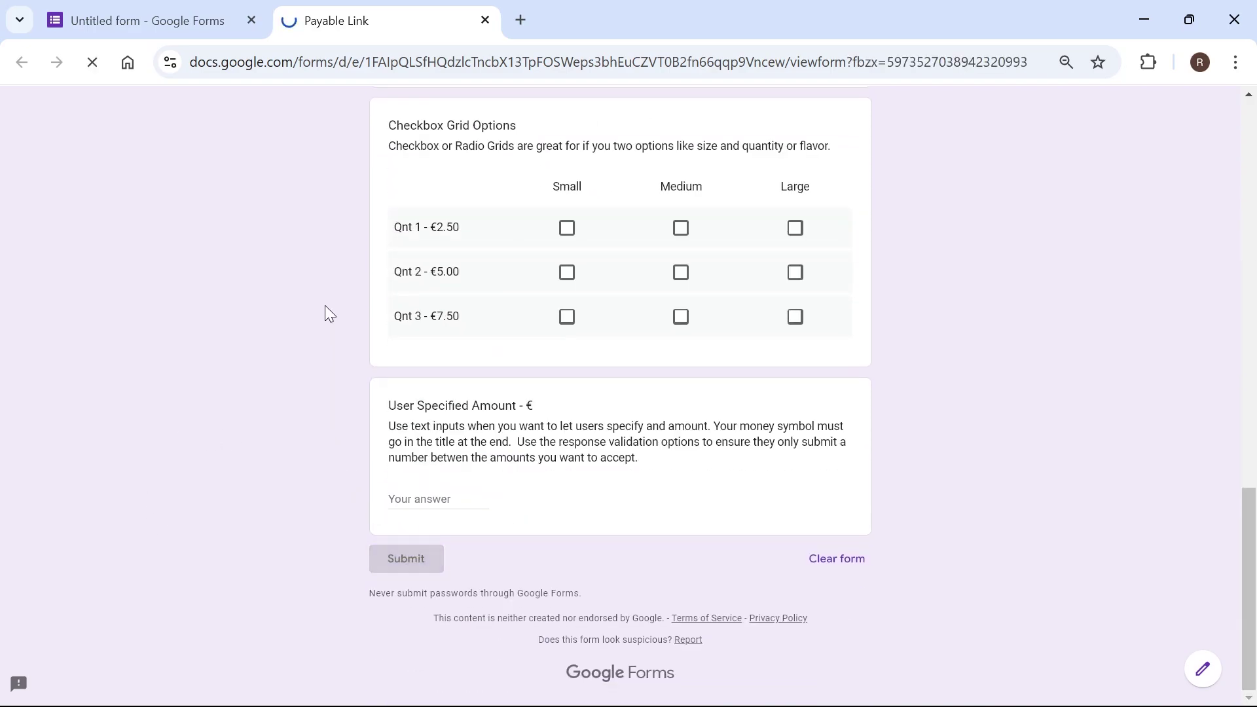
{"action": "left_click", "coordinate": [421, 558]}
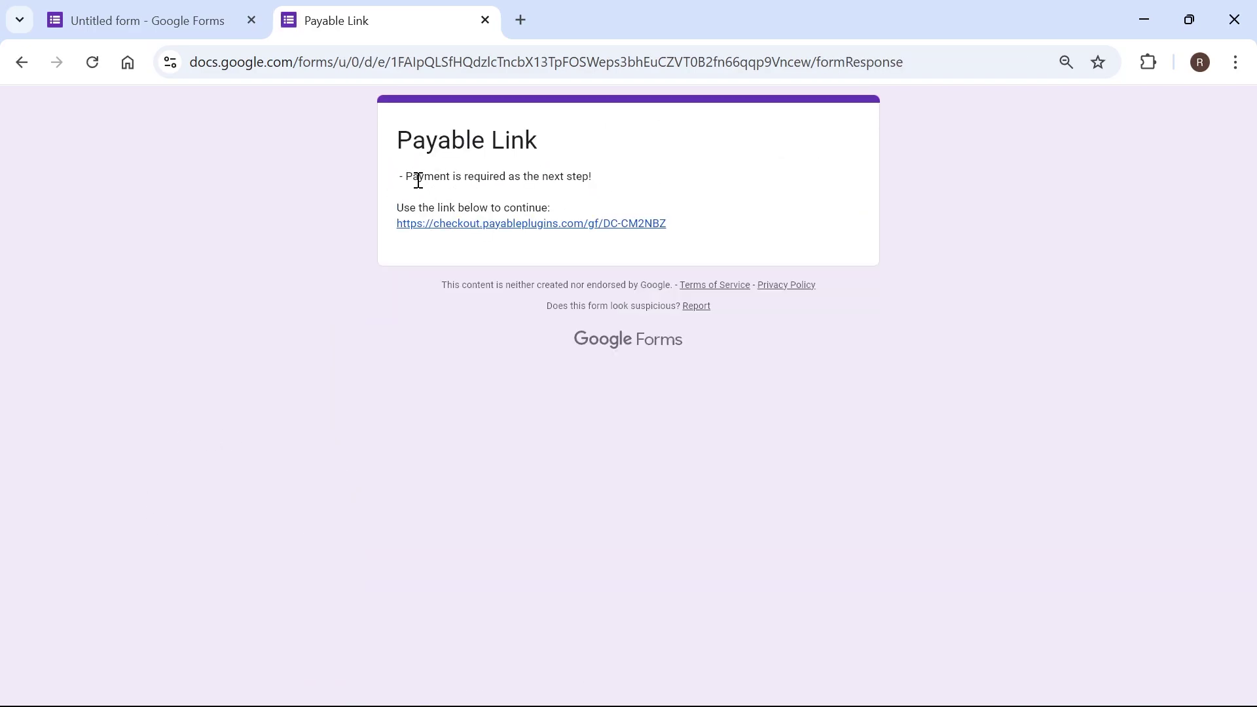
{"action": "left_click_drag", "start_coordinate": [414, 177], "coordinate": [589, 174]}
{"action": "left_click", "coordinate": [524, 182]}
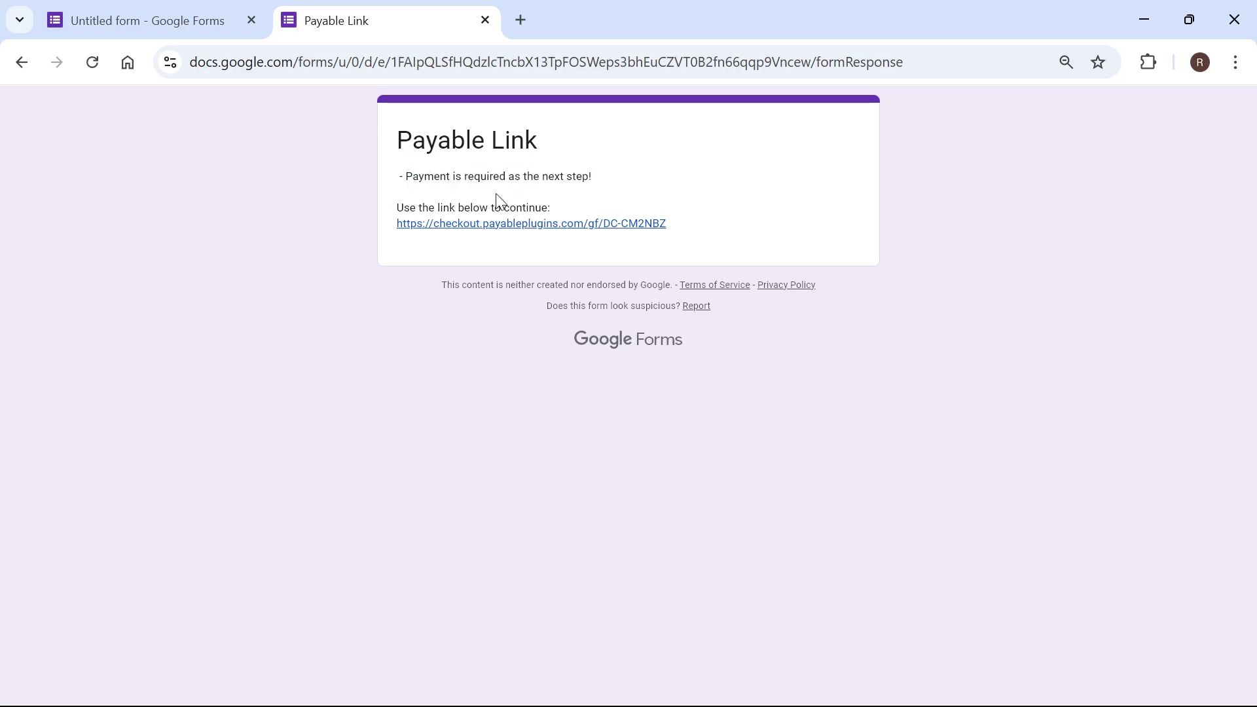
{"action": "left_click", "coordinate": [465, 225]}
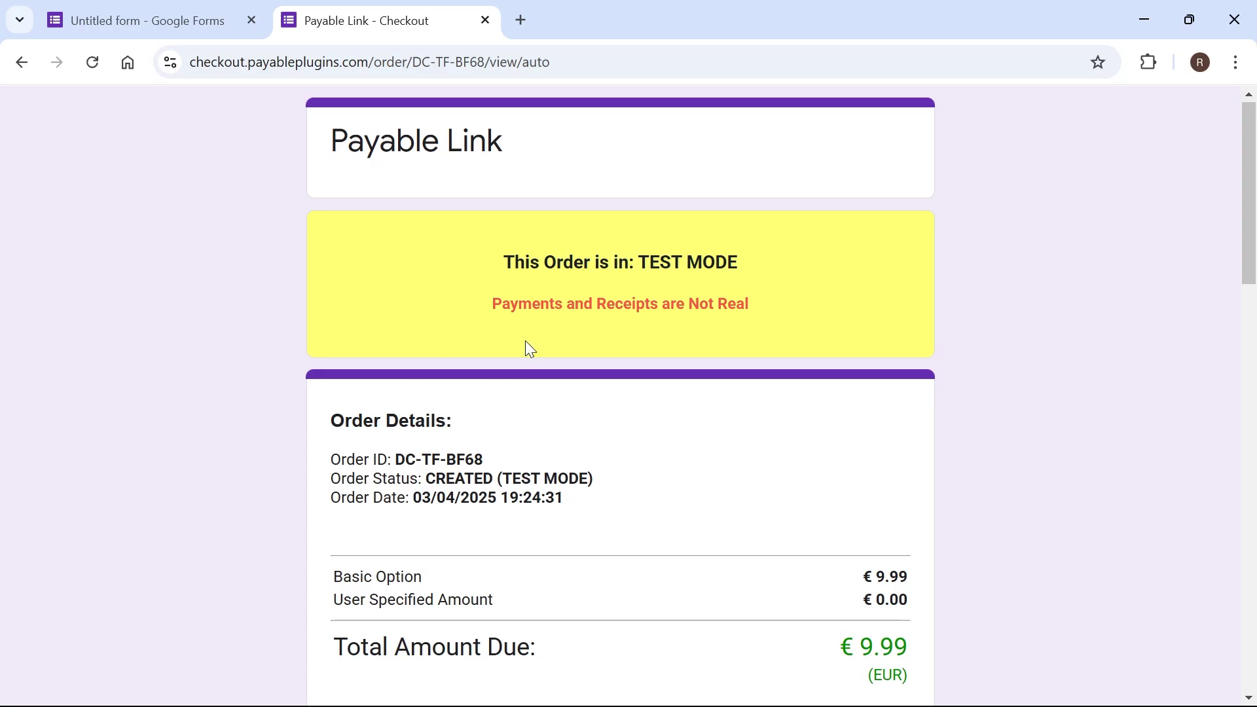
{"action": "scroll", "coordinate": [282, 360], "scroll_direction": "down", "scroll_amount": 3}
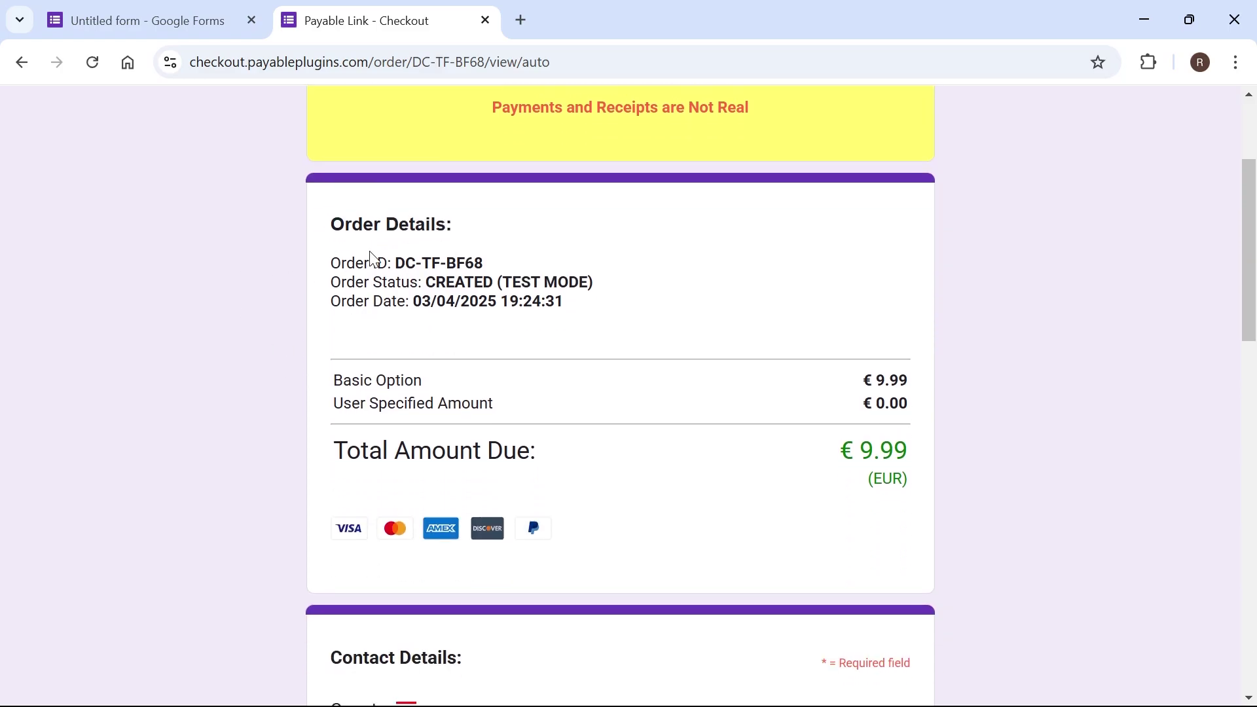
{"action": "scroll", "coordinate": [264, 353], "scroll_direction": "down", "scroll_amount": 7}
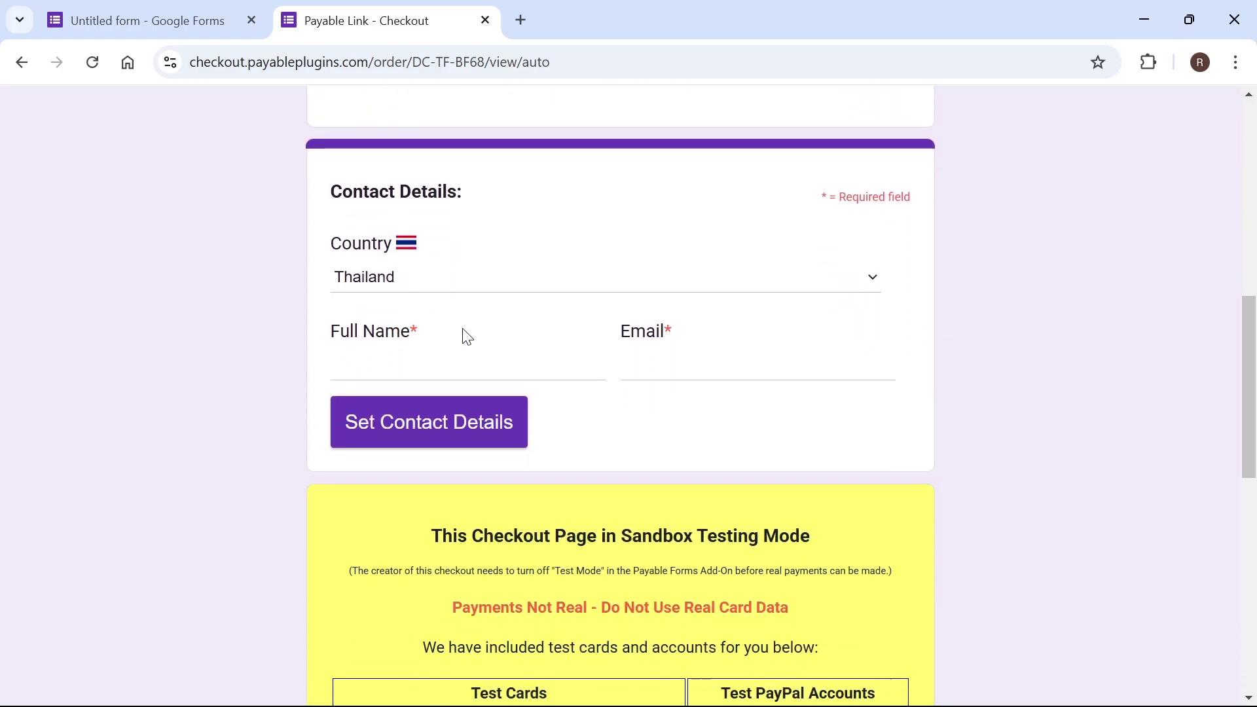
{"action": "scroll", "coordinate": [493, 443], "scroll_direction": "down", "scroll_amount": 10}
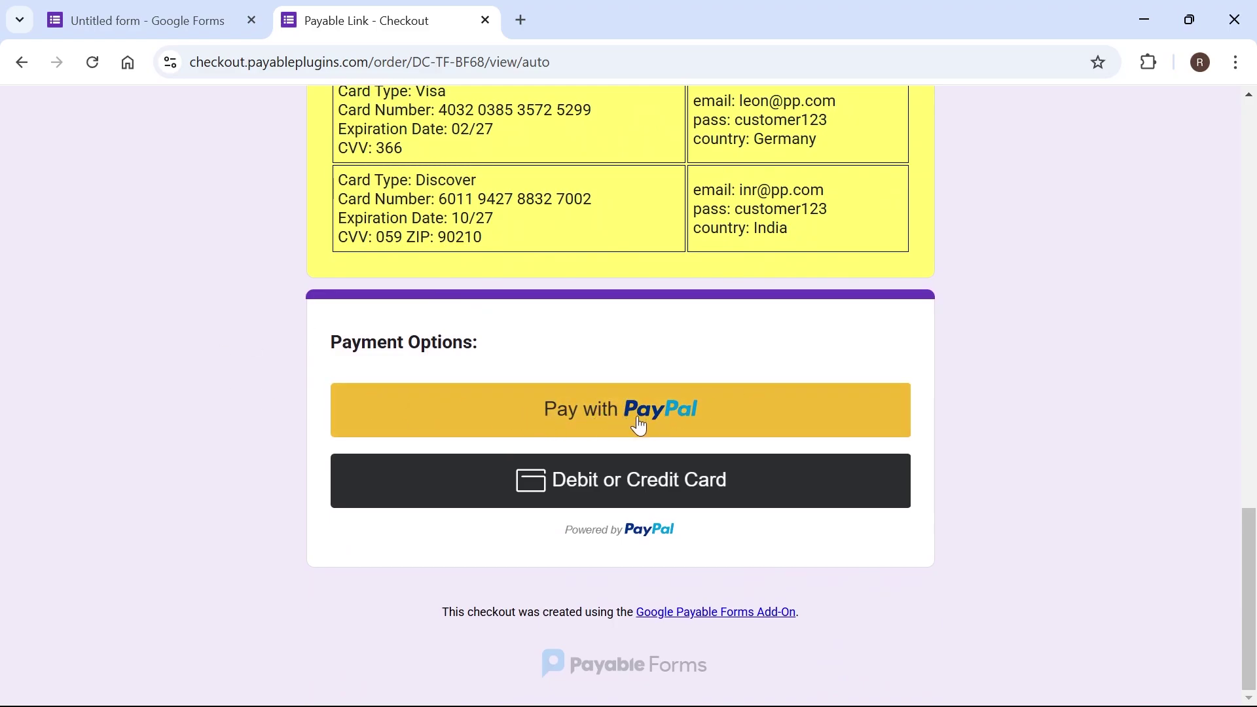
{"action": "scroll", "coordinate": [222, 544], "scroll_direction": "up", "scroll_amount": 17}
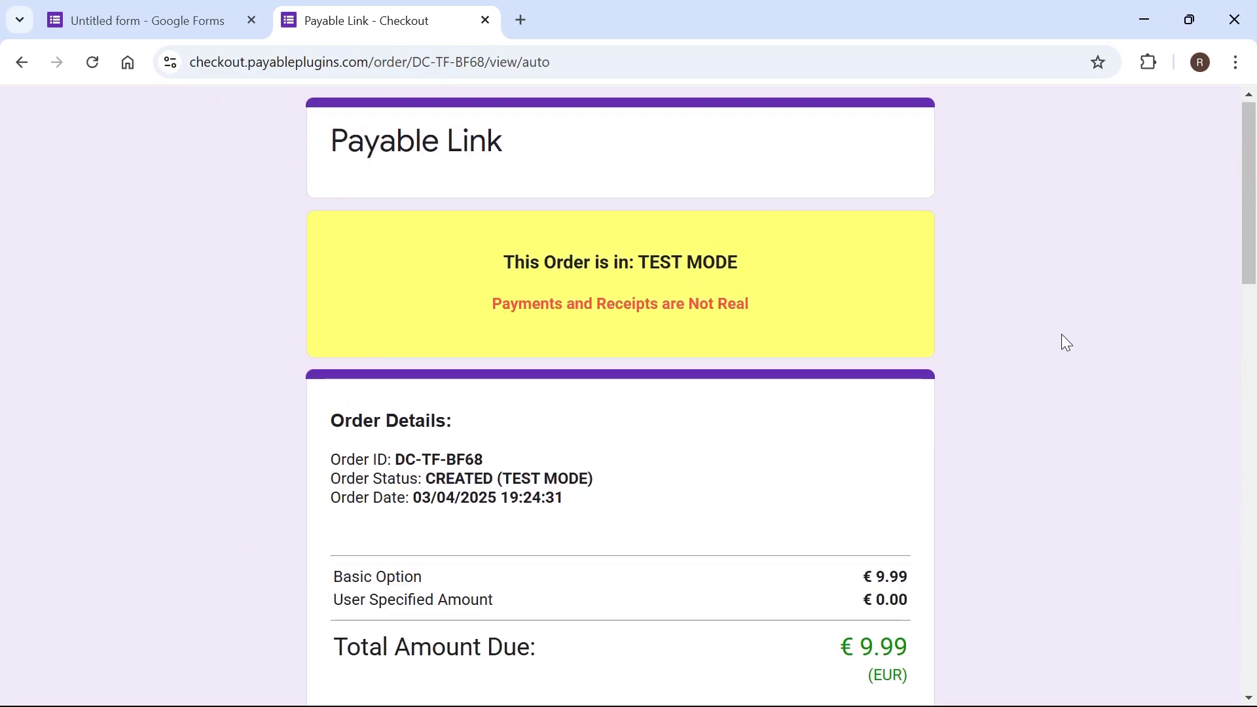
Step: Close the checkout page, set Testing Mode to Off - Real Money, and save publishing with responses accepted
{"action": "left_click", "coordinate": [485, 20]}
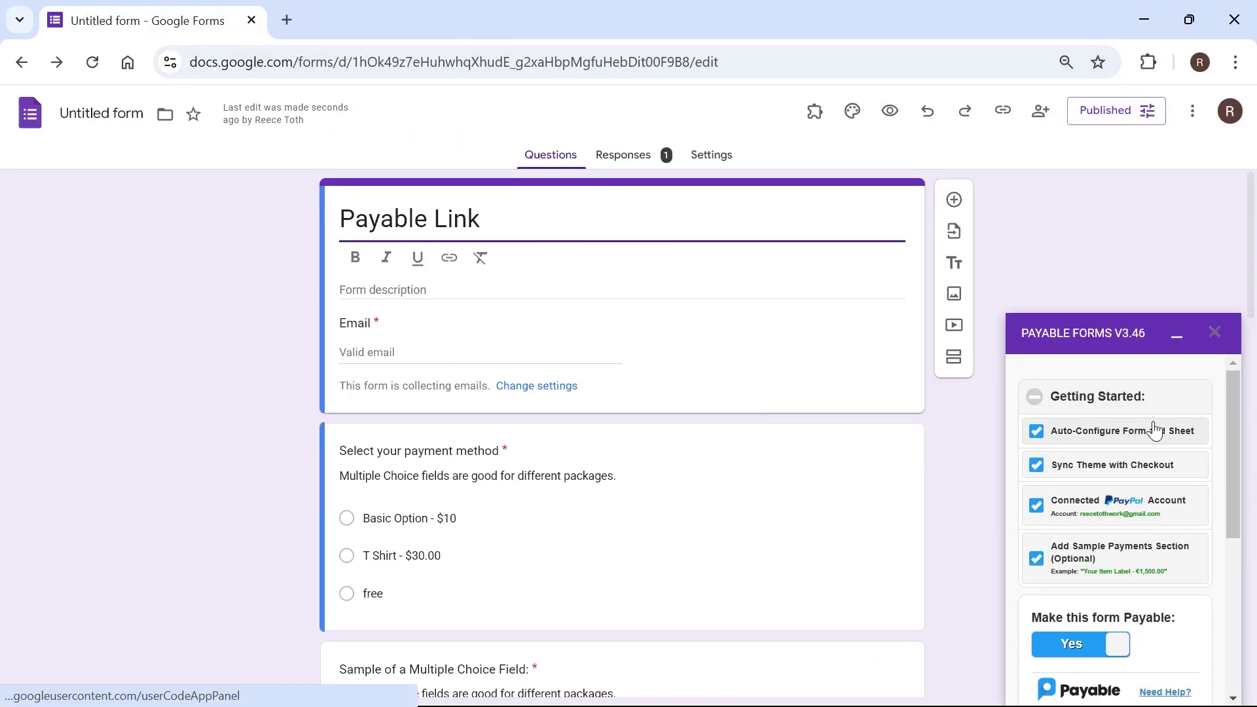
{"action": "scroll", "coordinate": [1142, 445], "scroll_direction": "down", "scroll_amount": 5}
{"action": "scroll", "coordinate": [1139, 452], "scroll_direction": "down", "scroll_amount": 1}
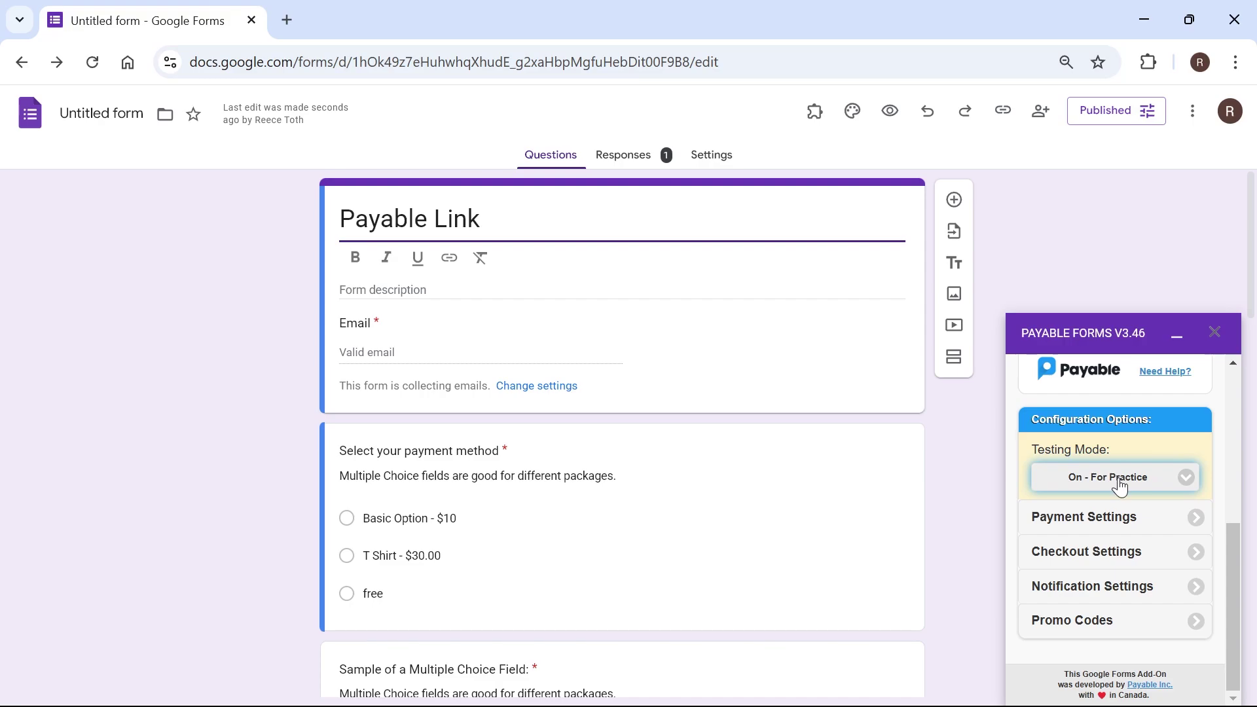
{"action": "left_click", "coordinate": [1120, 486]}
{"action": "left_click", "coordinate": [1070, 527]}
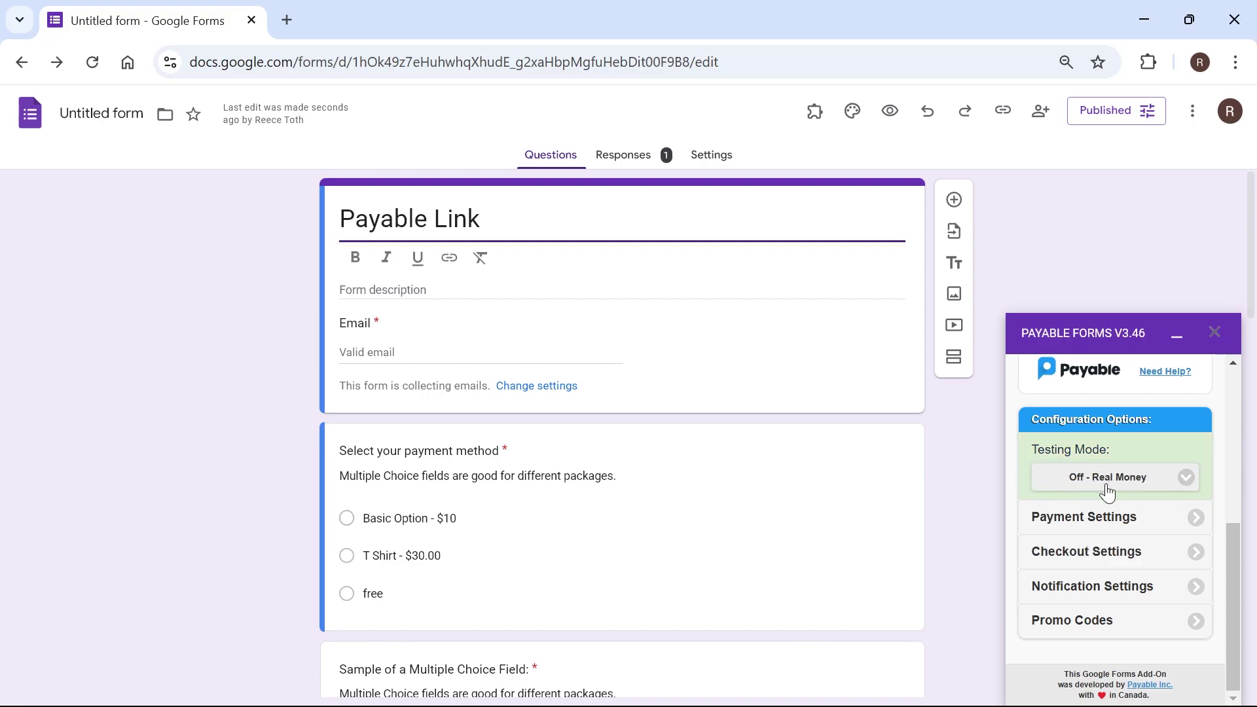
{"action": "left_click", "coordinate": [1090, 122]}
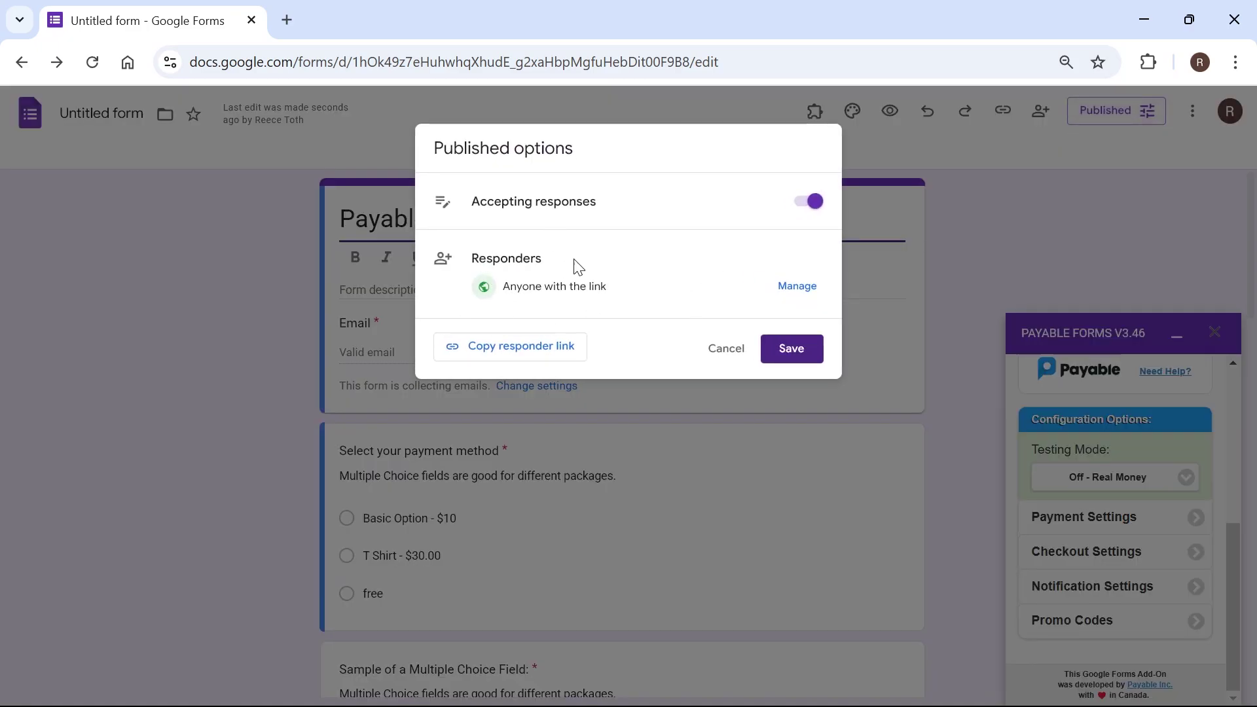
{"action": "left_click", "coordinate": [793, 352]}
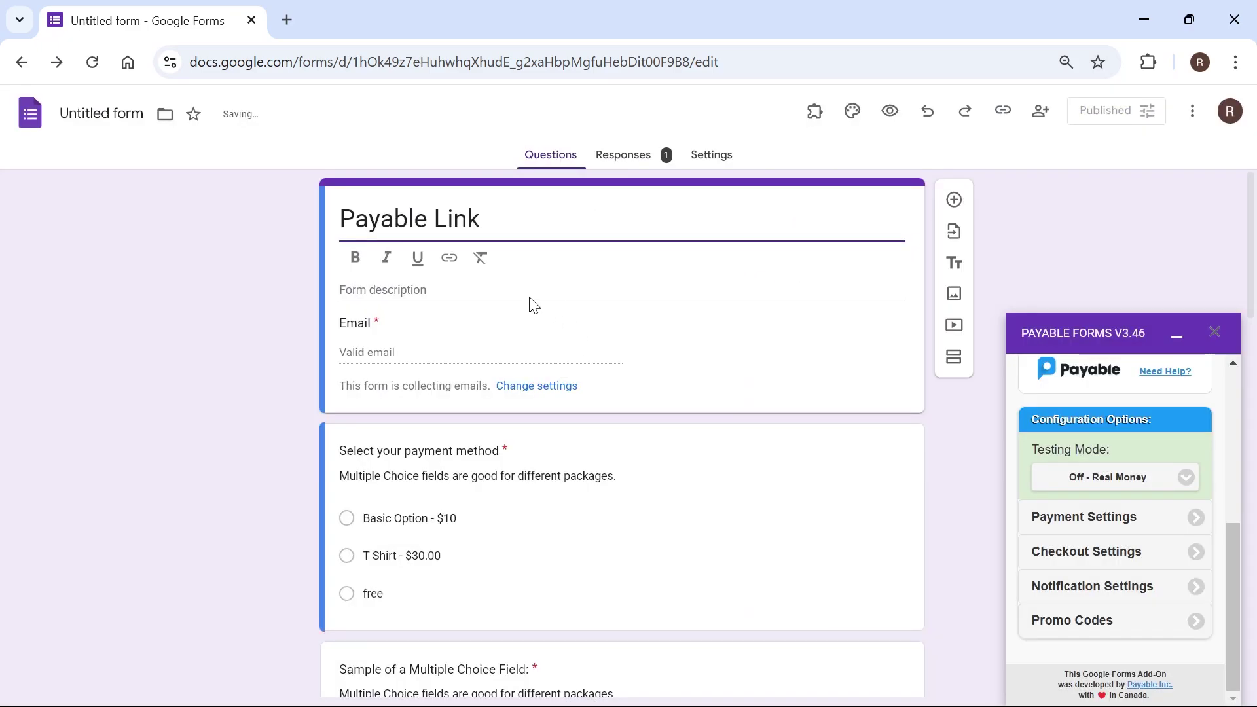